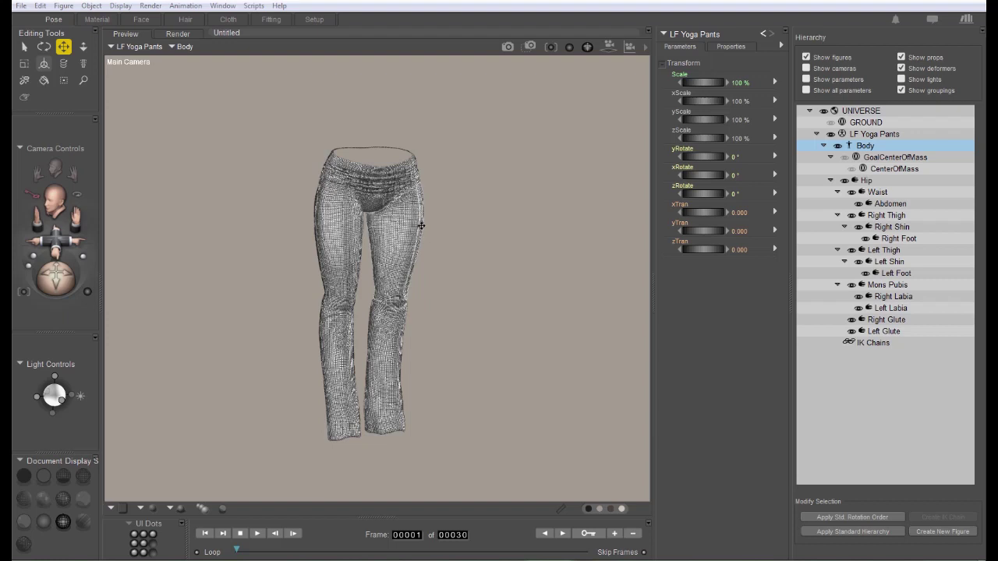
Set both the preview and render subdivision levels of LF Yoga Pants to 0
{"action": "left_click", "coordinate": [731, 46]}
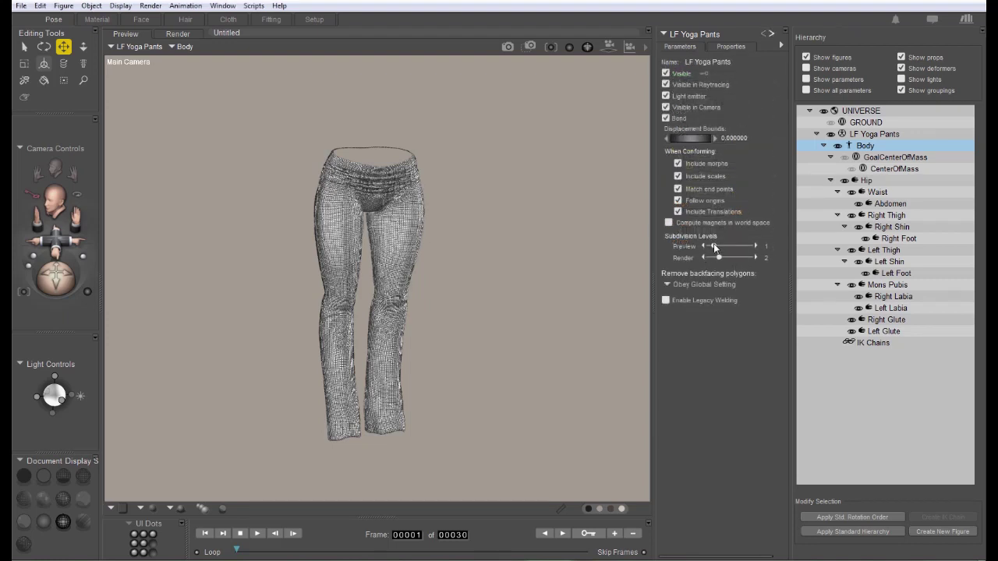
{"action": "left_click_drag", "start_coordinate": [714, 247], "coordinate": [707, 260]}
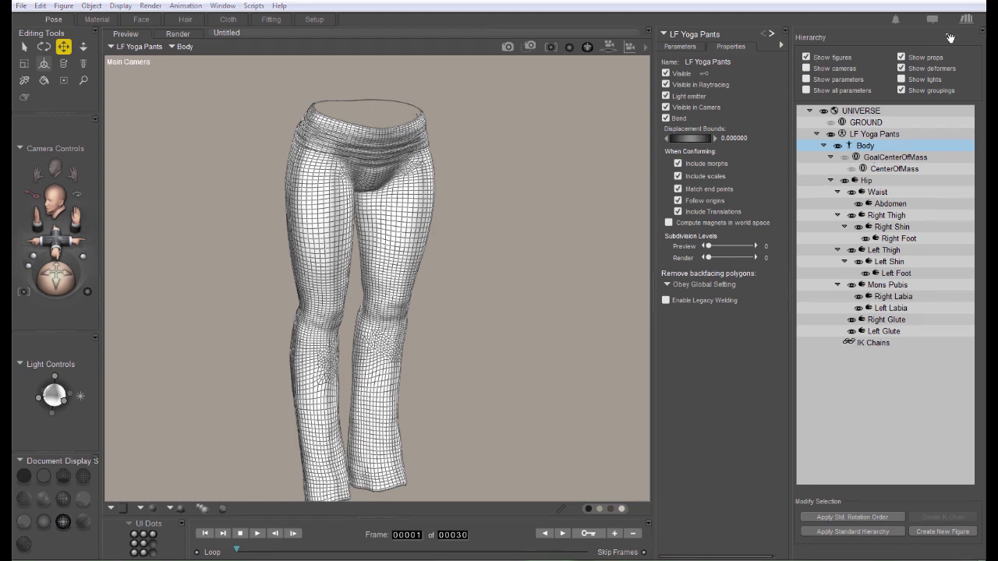
Load the LaFemme figure from the Tutorial Weights library folder and apply the White Out preset to it
{"action": "left_click", "coordinate": [966, 20]}
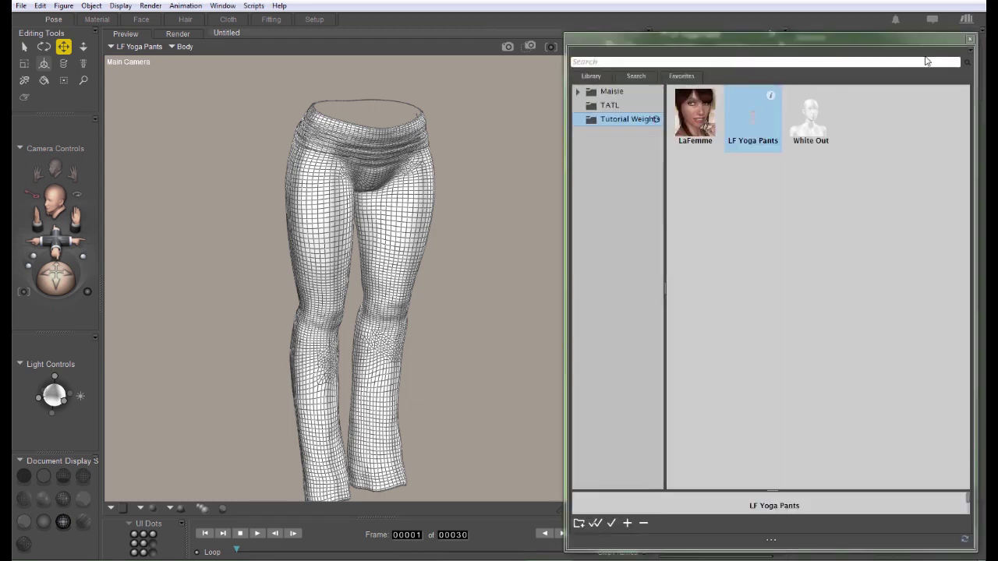
{"action": "double_click", "coordinate": [692, 114]}
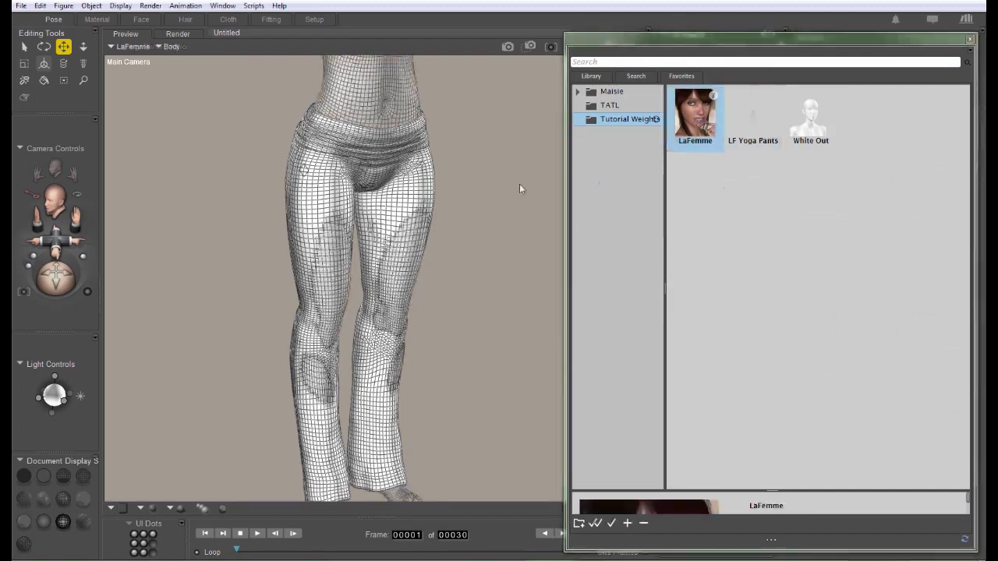
{"action": "middle_click_drag", "start_coordinate": [403, 174], "coordinate": [370, 116]}
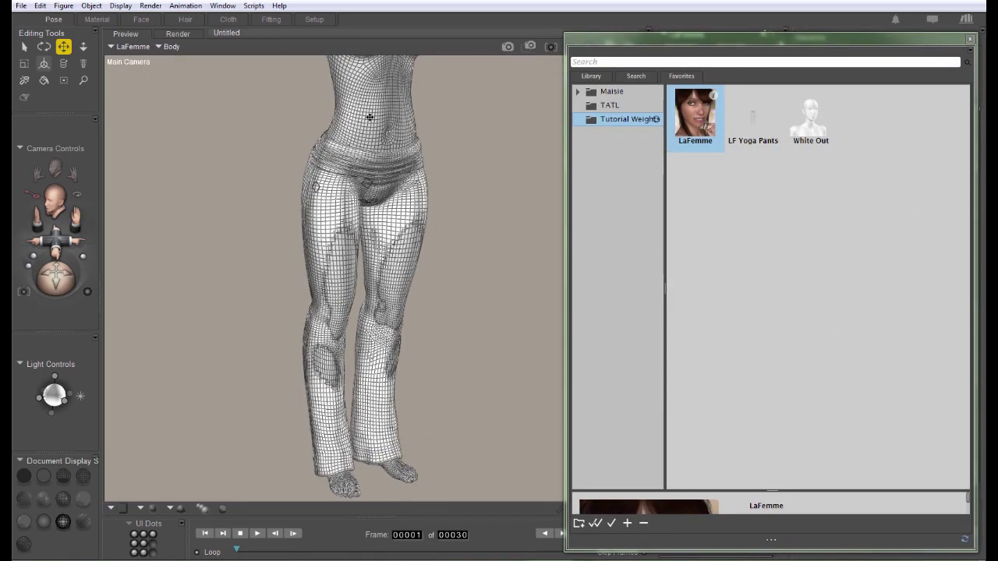
{"action": "left_click", "coordinate": [369, 116]}
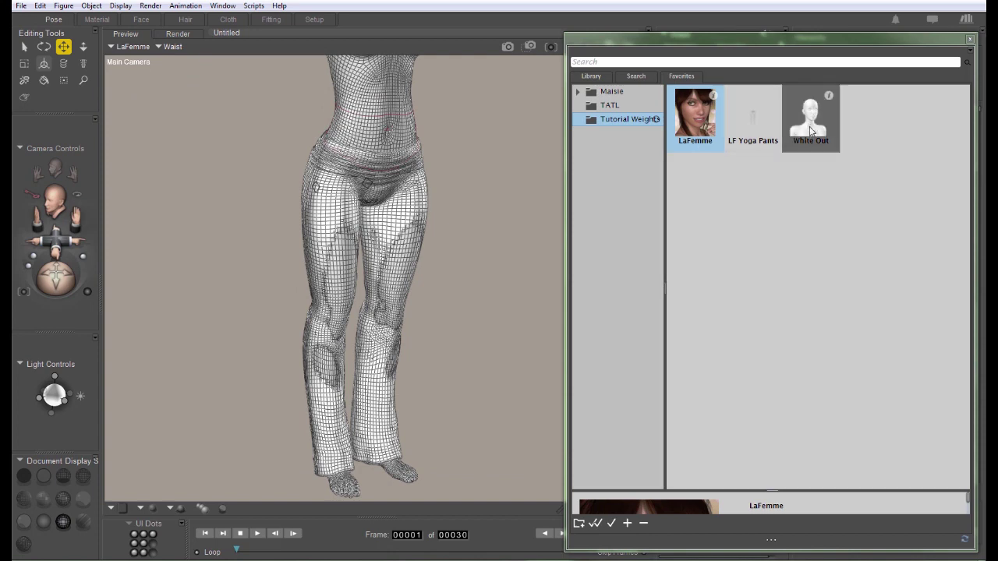
{"action": "left_click", "coordinate": [811, 131]}
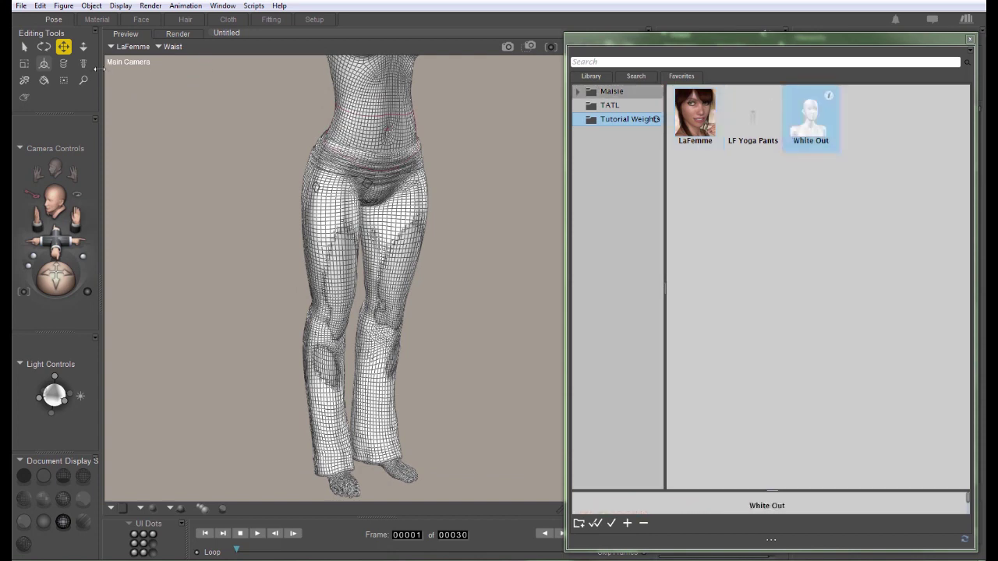
Set the Diffuse_Color of LaFemme's SkinTorso material to red
{"action": "left_click", "coordinate": [98, 19]}
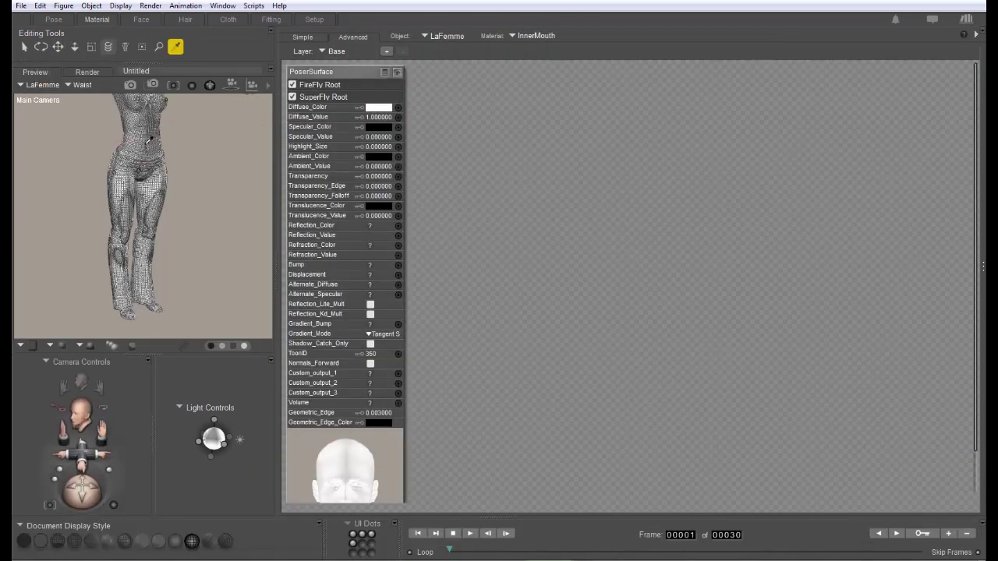
{"action": "left_click", "coordinate": [148, 139]}
{"action": "left_click", "coordinate": [378, 108]}
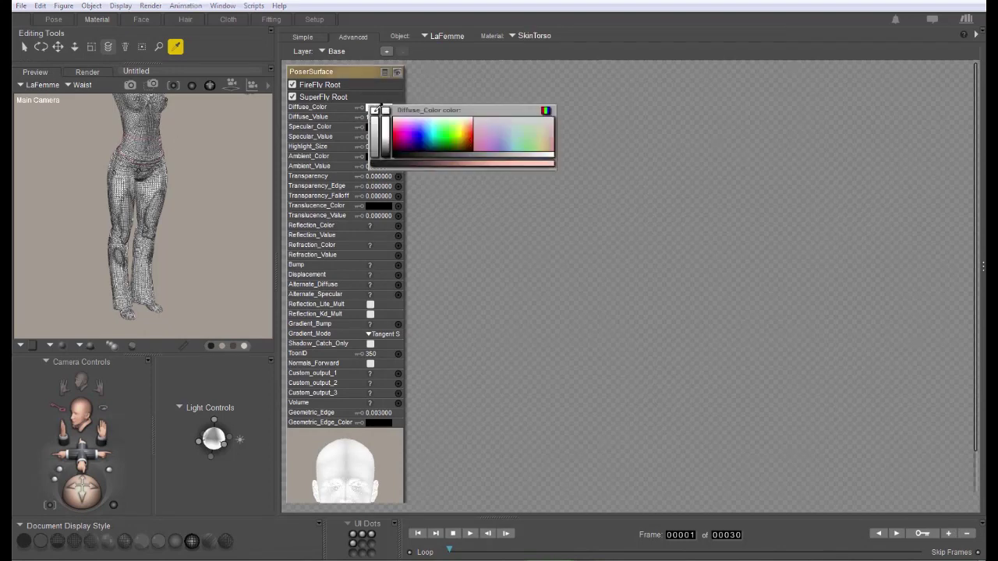
{"action": "left_click", "coordinate": [546, 110]}
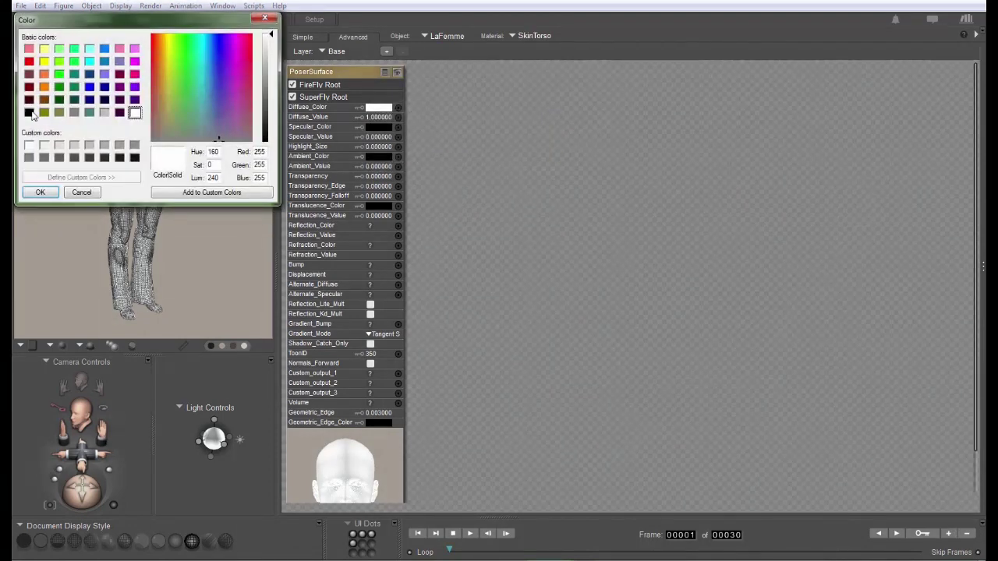
{"action": "left_click", "coordinate": [29, 61]}
{"action": "left_click", "coordinate": [39, 192]}
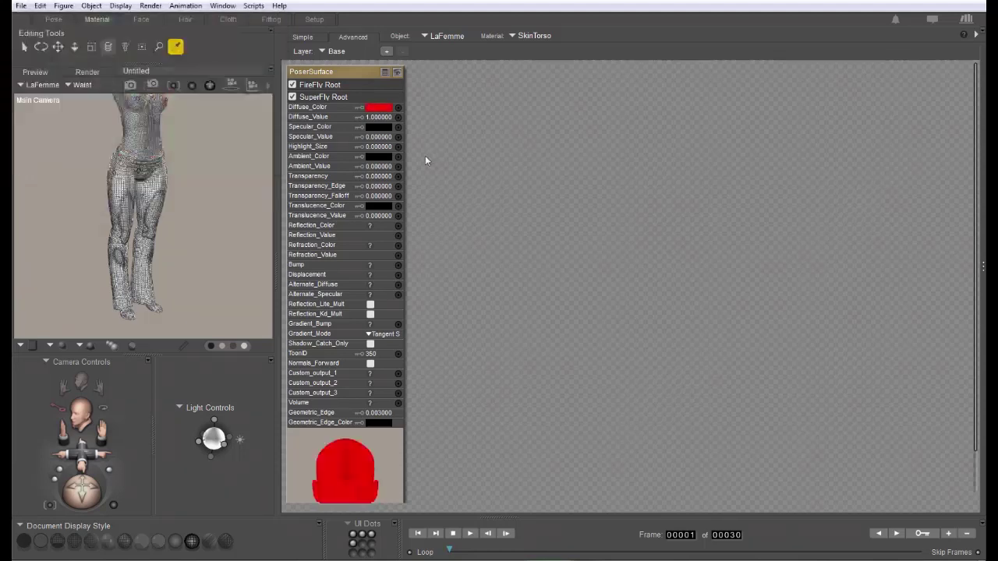
Set the Diffuse_Color of LaFemme's SkinLimbs material to the same red
{"action": "scroll", "coordinate": [199, 158], "scroll_direction": "up", "scroll_amount": 4}
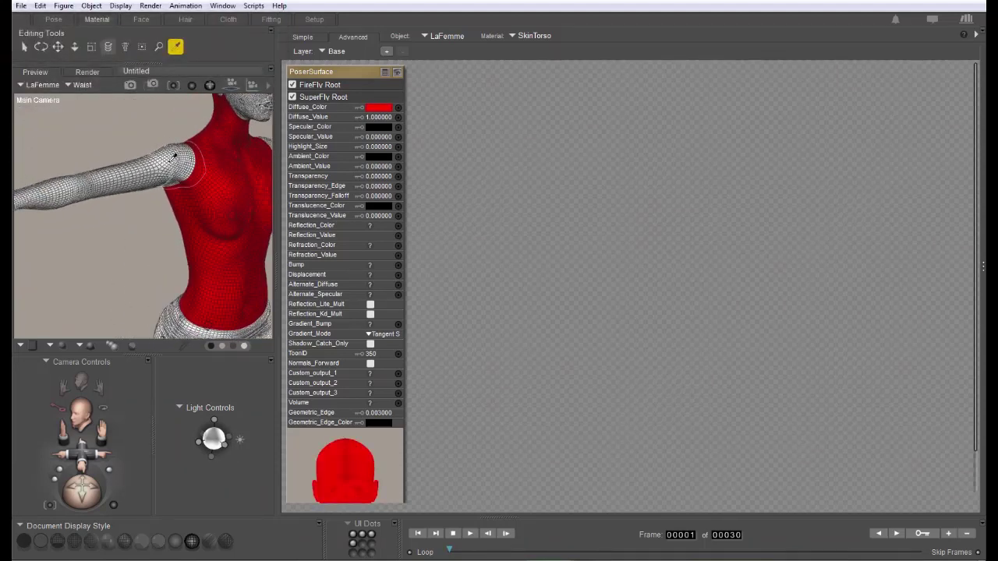
{"action": "left_click", "coordinate": [170, 154]}
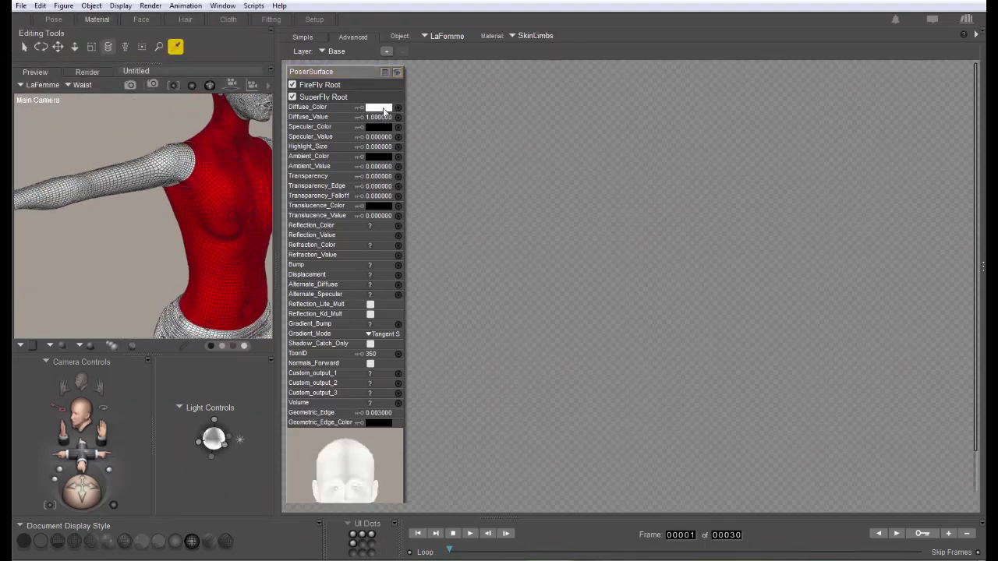
{"action": "left_click", "coordinate": [383, 112]}
{"action": "left_click", "coordinate": [30, 59]}
{"action": "left_click", "coordinate": [40, 192]}
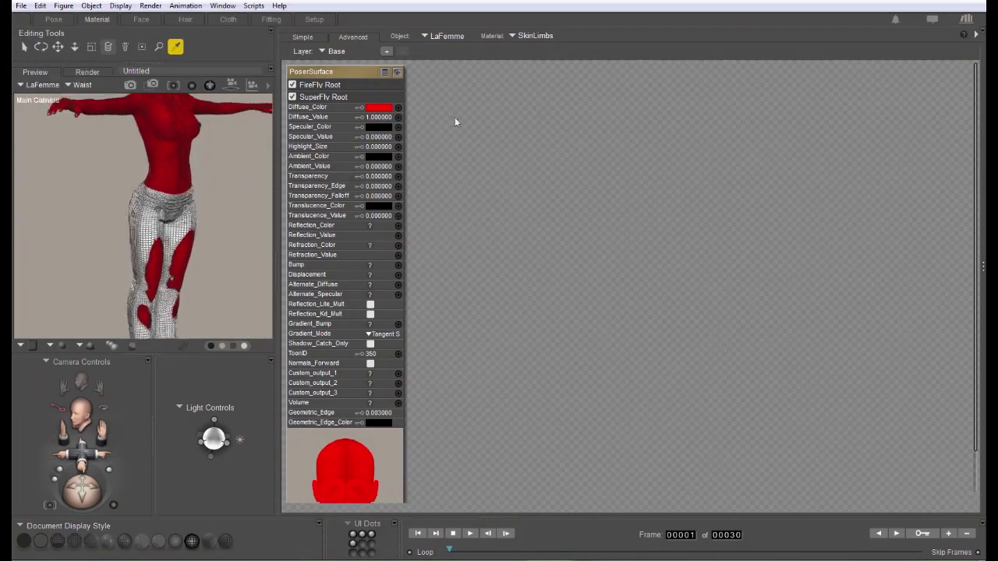
Return to the posing workspace and conform LF Yoga Pants to the LaFemme figure
{"action": "left_click", "coordinate": [49, 18]}
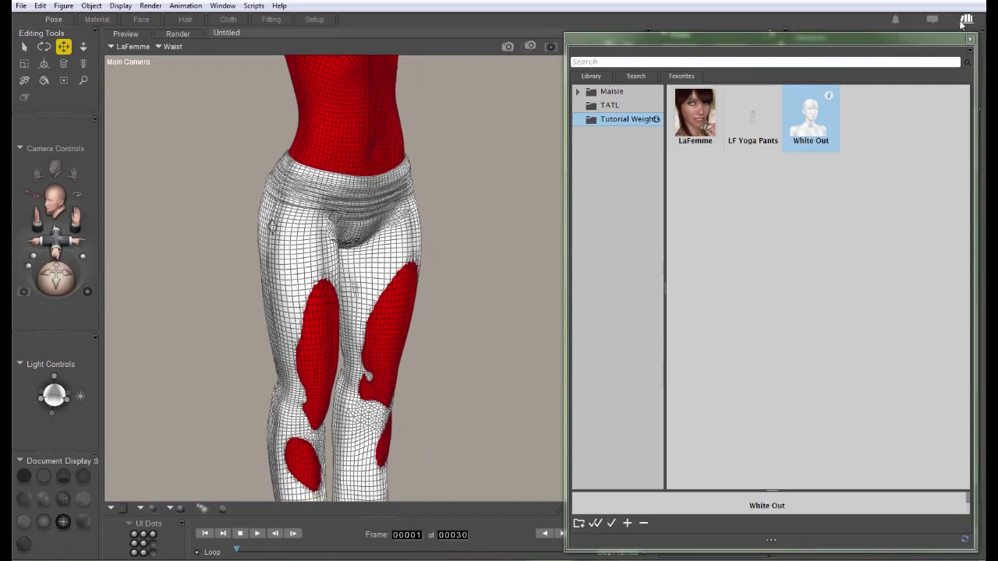
{"action": "left_click", "coordinate": [966, 22]}
{"action": "left_click", "coordinate": [372, 185]}
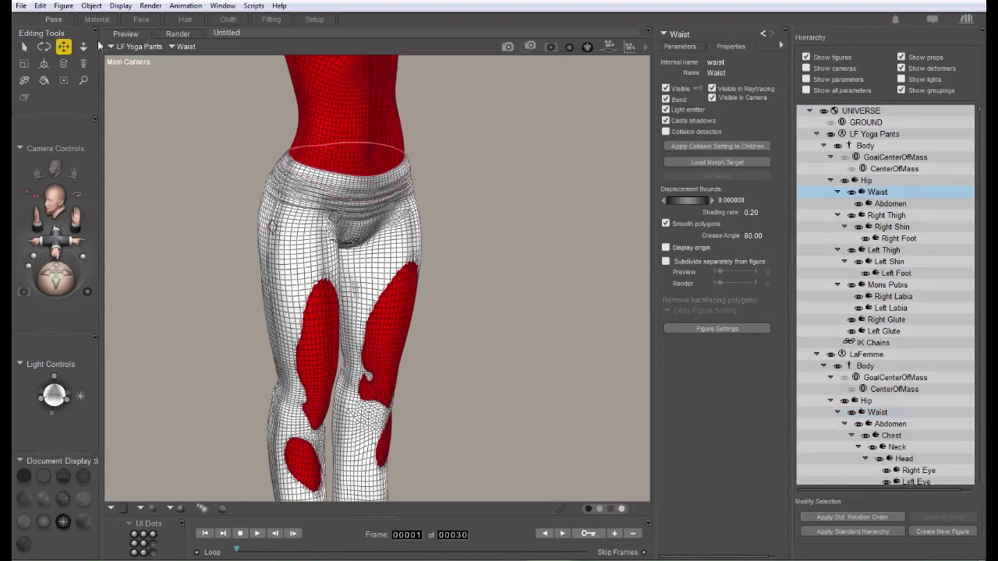
{"action": "left_click", "coordinate": [64, 5]}
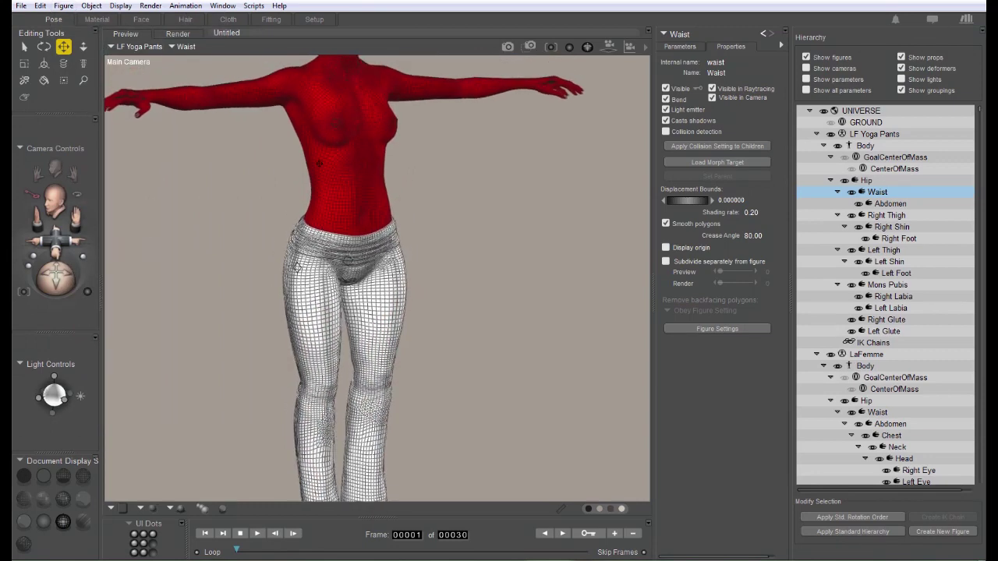
Select the LaFemme figure and zero its pose
{"action": "middle_click_drag", "start_coordinate": [320, 164], "coordinate": [356, 204]}
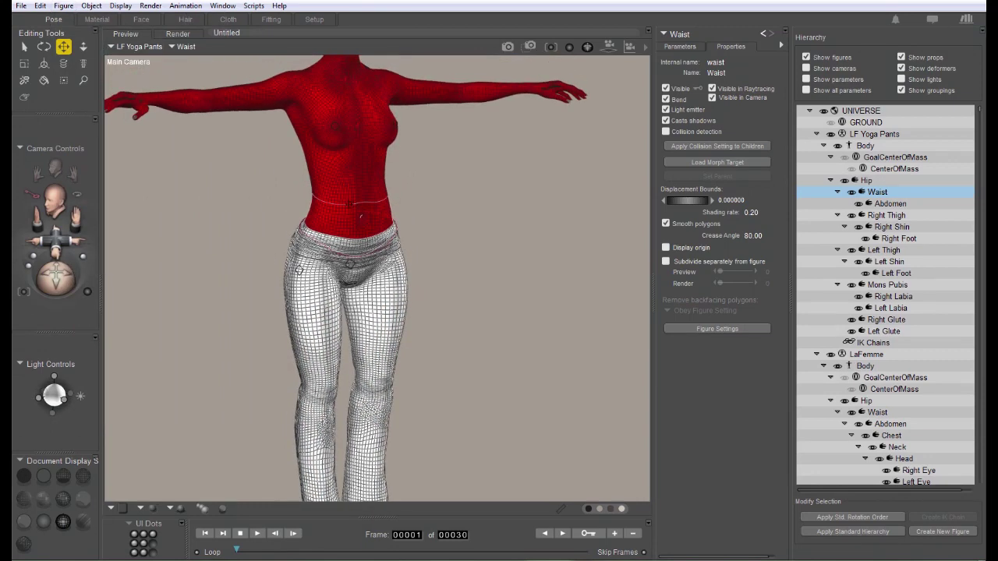
{"action": "left_click", "coordinate": [360, 217]}
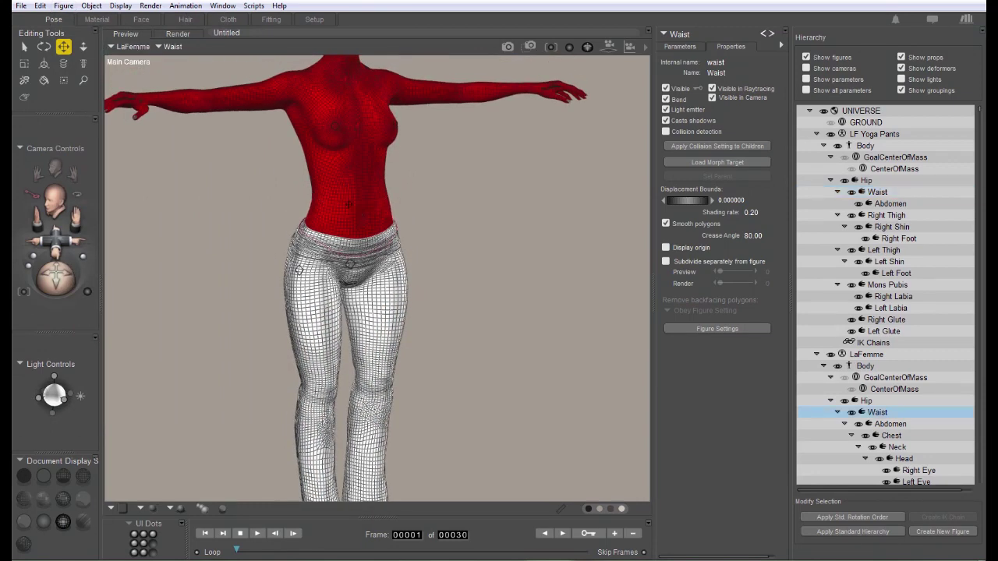
{"action": "left_click", "coordinate": [64, 6]}
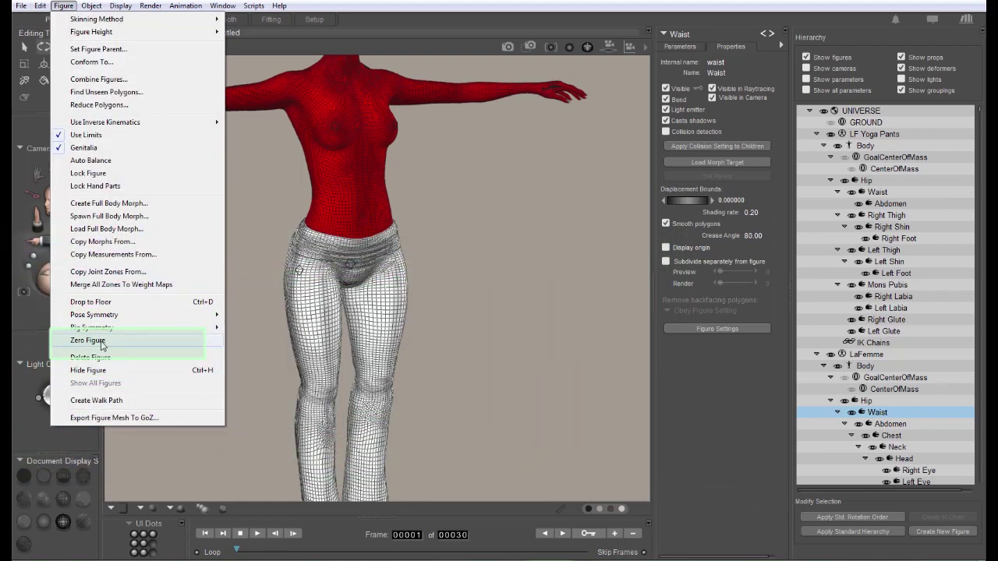
{"action": "mouse_move", "coordinate": [40, 6]}
{"action": "mouse_move", "coordinate": [71, 180]}
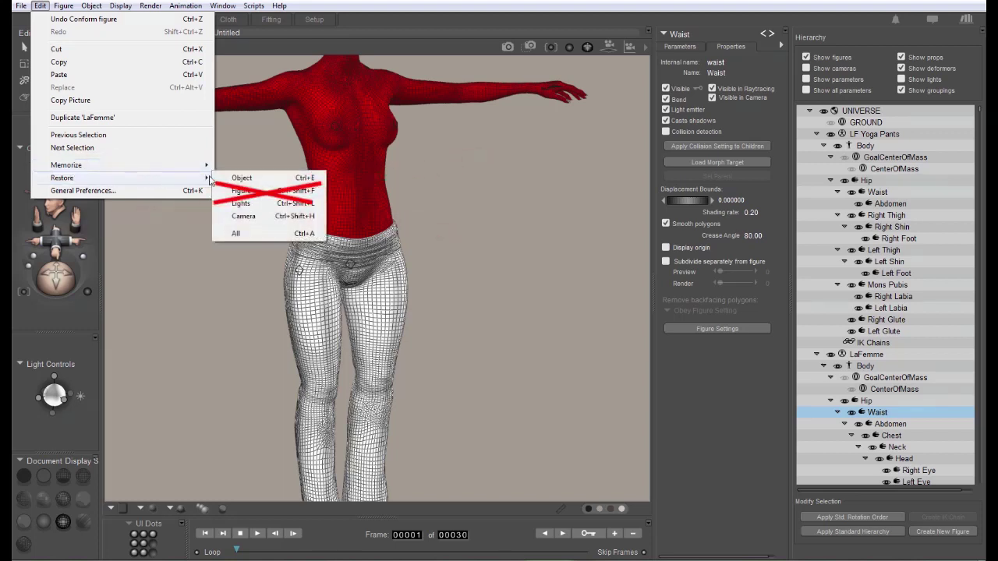
{"action": "left_click", "coordinate": [244, 193]}
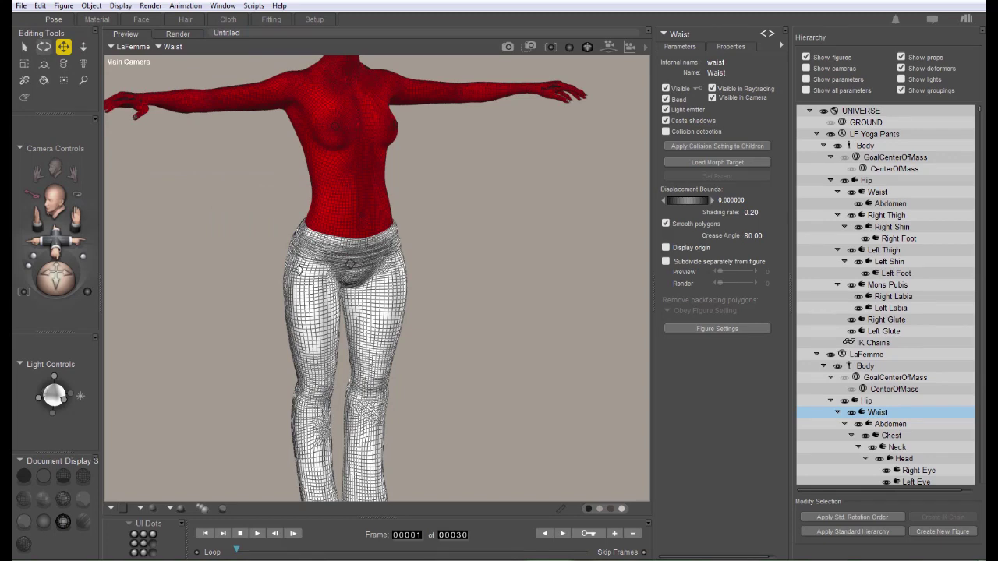
Add a keyframe for LaFemme at frame 5 in the animation keyframes
{"action": "left_click_drag", "start_coordinate": [997, 80], "coordinate": [885, 134]}
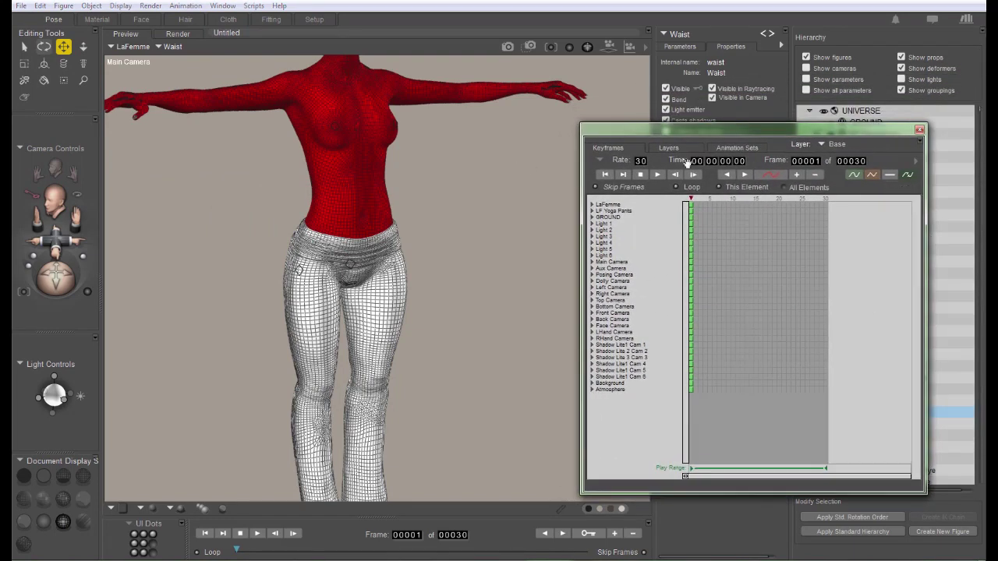
{"action": "scroll", "coordinate": [390, 187], "scroll_direction": "down", "scroll_amount": 5}
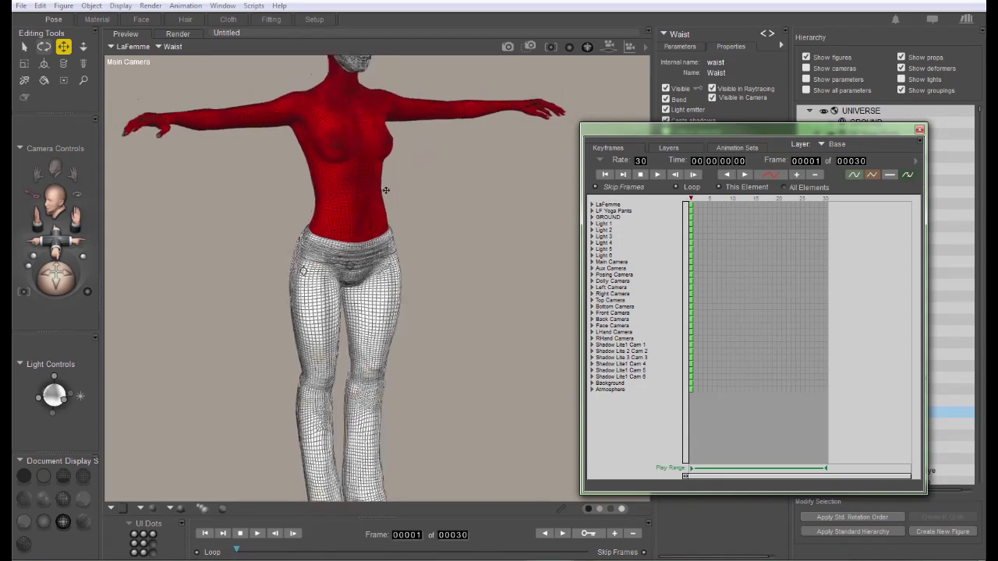
{"action": "left_click", "coordinate": [711, 199]}
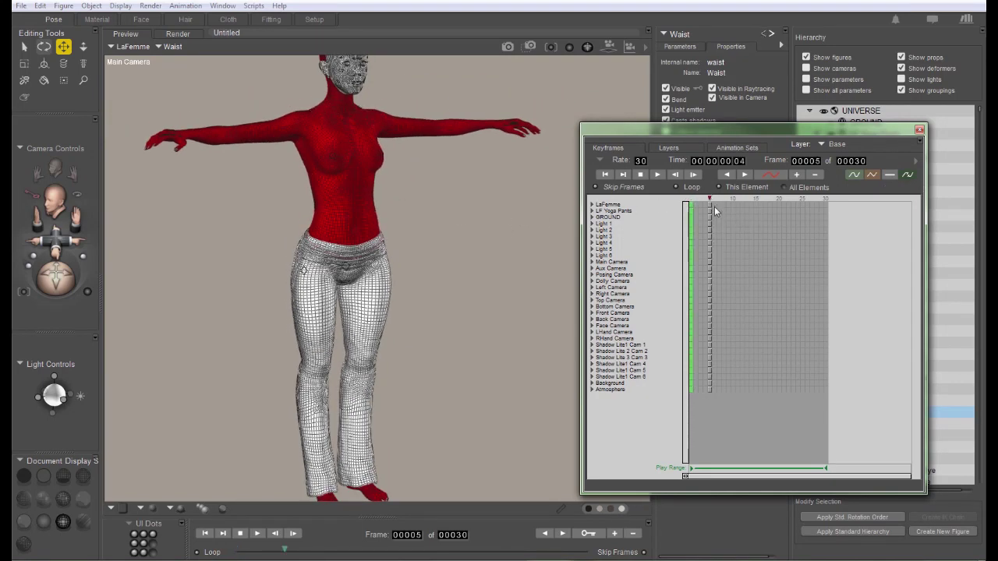
{"action": "left_click", "coordinate": [710, 206]}
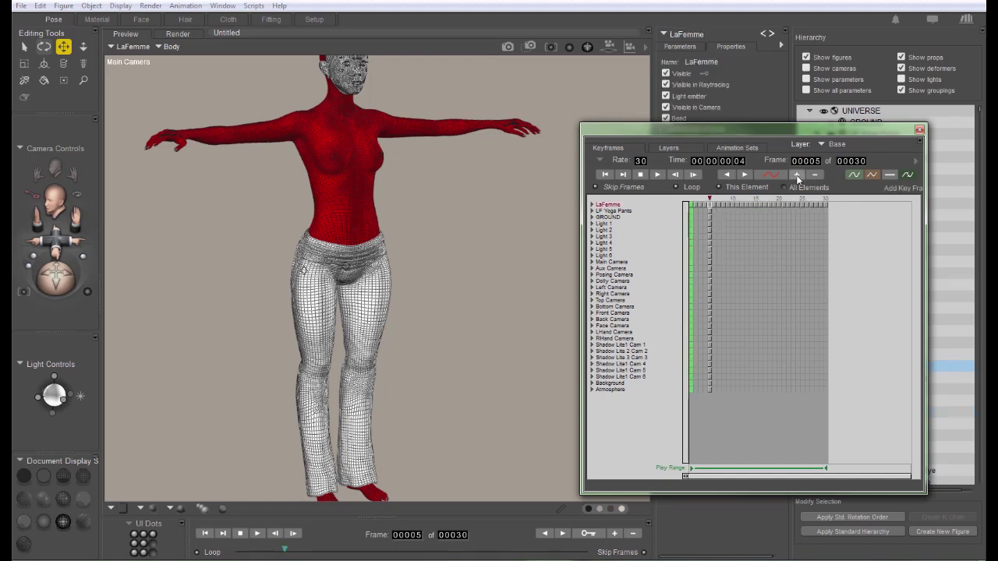
Select LaFemme's right thigh instead of the pants' thigh and show its transform parameters
{"action": "right_click", "coordinate": [308, 318]}
{"action": "mouse_move", "coordinate": [390, 56]}
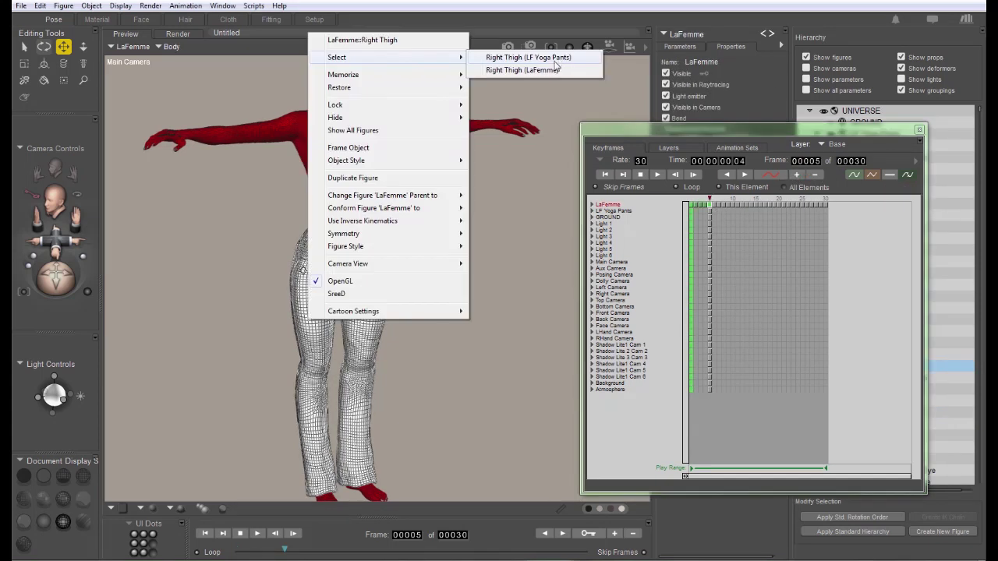
{"action": "left_click", "coordinate": [530, 69]}
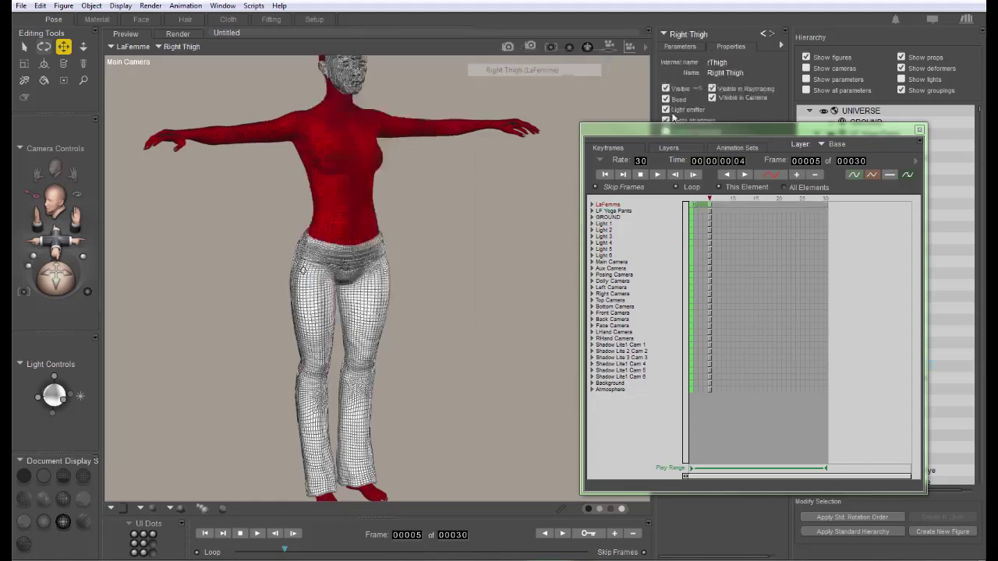
{"action": "left_click_drag", "start_coordinate": [747, 130], "coordinate": [967, 135]}
{"action": "left_click", "coordinate": [680, 46]}
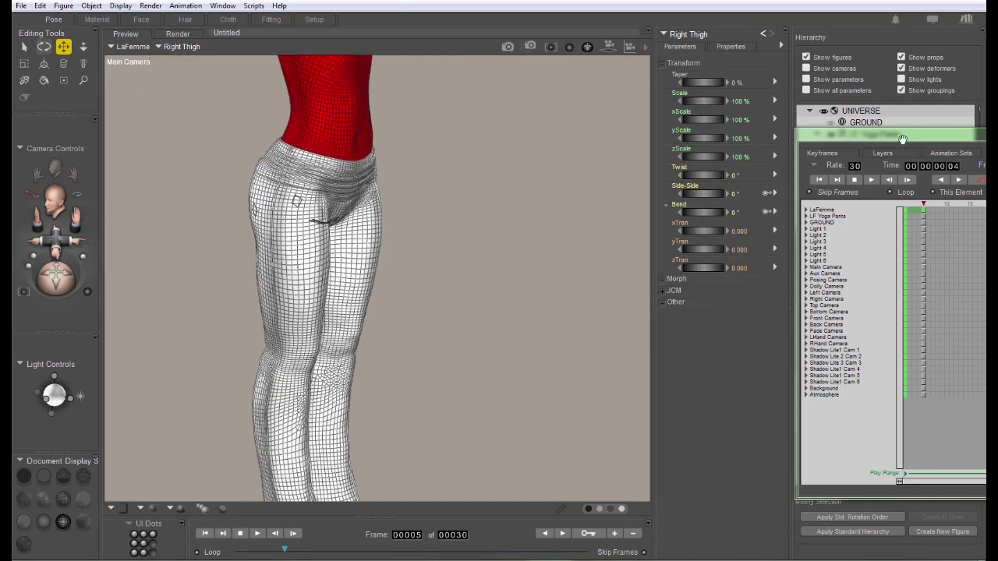
{"action": "left_click_drag", "start_coordinate": [902, 139], "coordinate": [924, 150]}
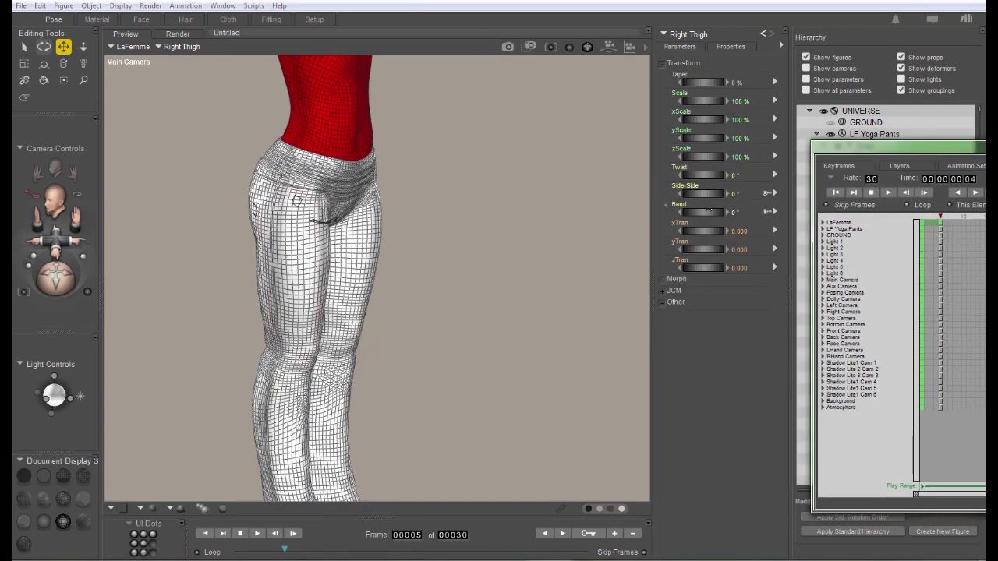
Try a Bend of -120° on LaFemme's right thigh and reset it to 0°
{"action": "mouse_move", "coordinate": [706, 211]}
{"action": "left_mouse_down"}
{"action": "mouse_move", "coordinate": [620, 212]}
{"action": "mouse_move", "coordinate": [779, 204]}
{"action": "mouse_move", "coordinate": [726, 210]}
{"action": "left_mouse_up"}
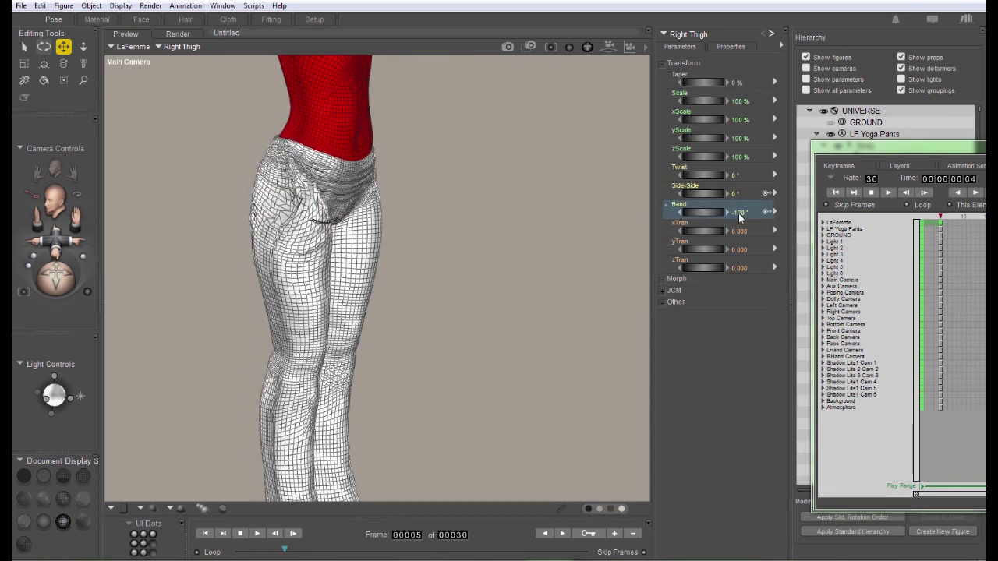
{"action": "left_click", "coordinate": [740, 215]}
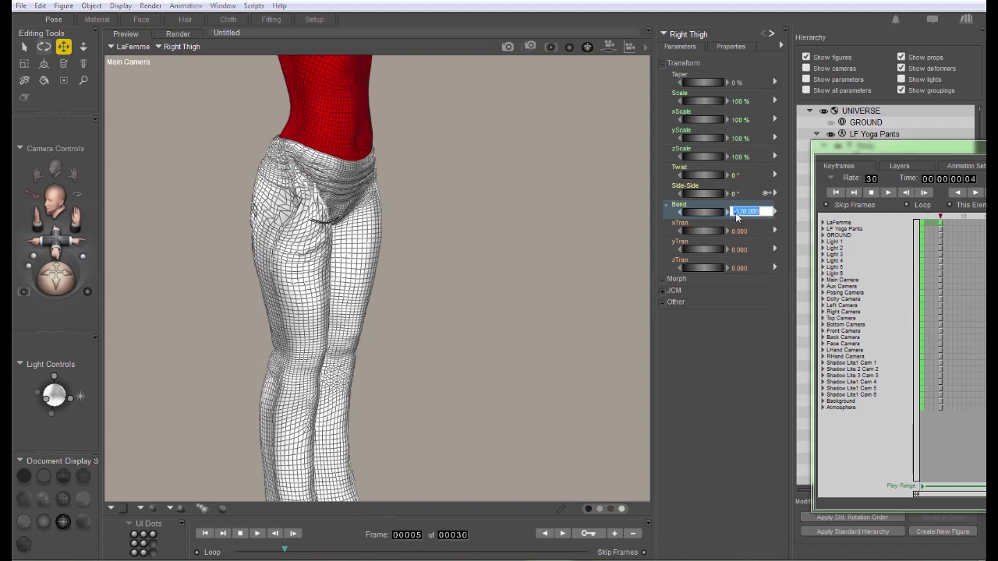
{"action": "key", "text": "Return"}
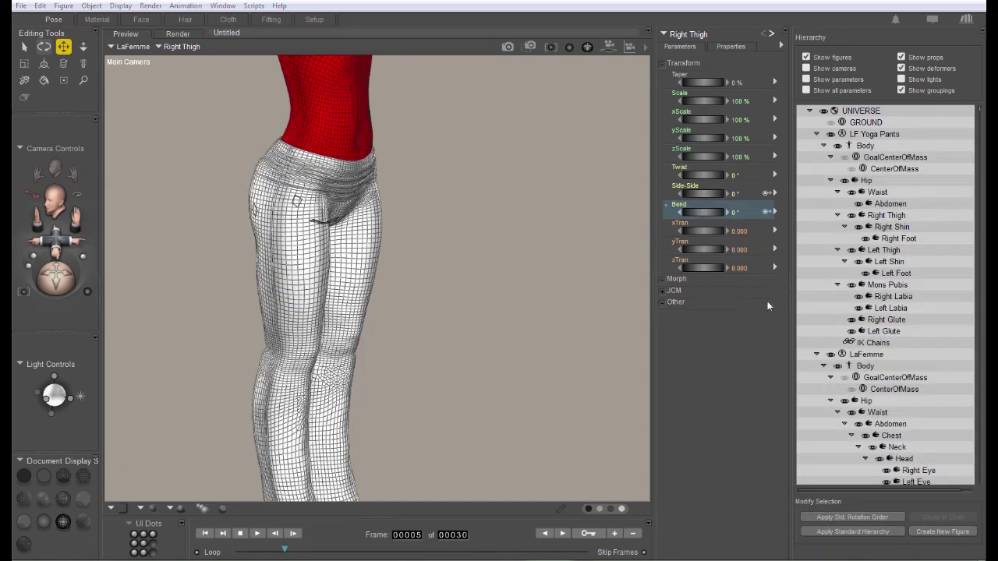
Find LaFemme's IK Chains in the hierarchy and select the right thigh
{"action": "left_click", "coordinate": [867, 364]}
{"action": "scroll", "coordinate": [881, 377], "scroll_direction": "down", "scroll_amount": 20}
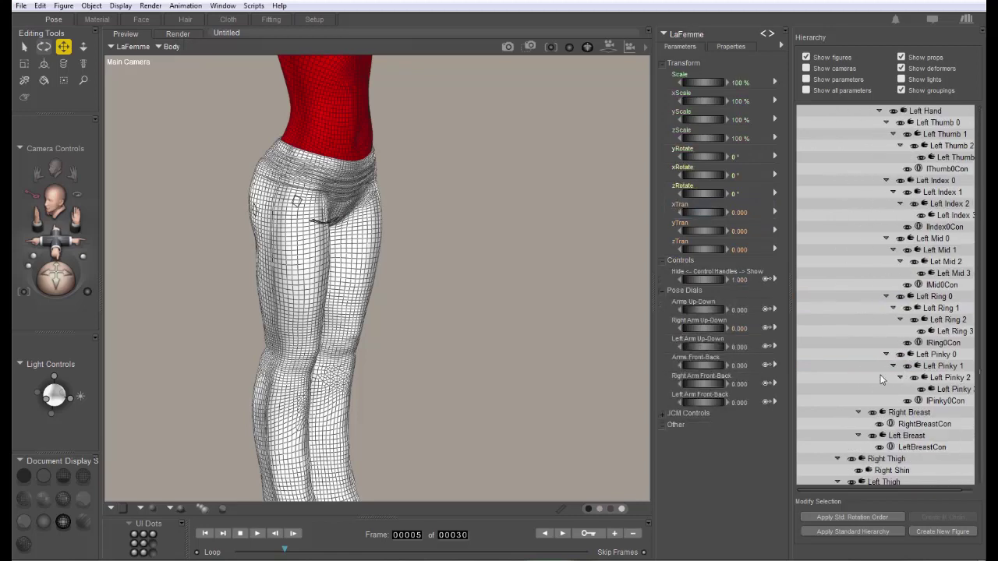
{"action": "left_click", "coordinate": [875, 390]}
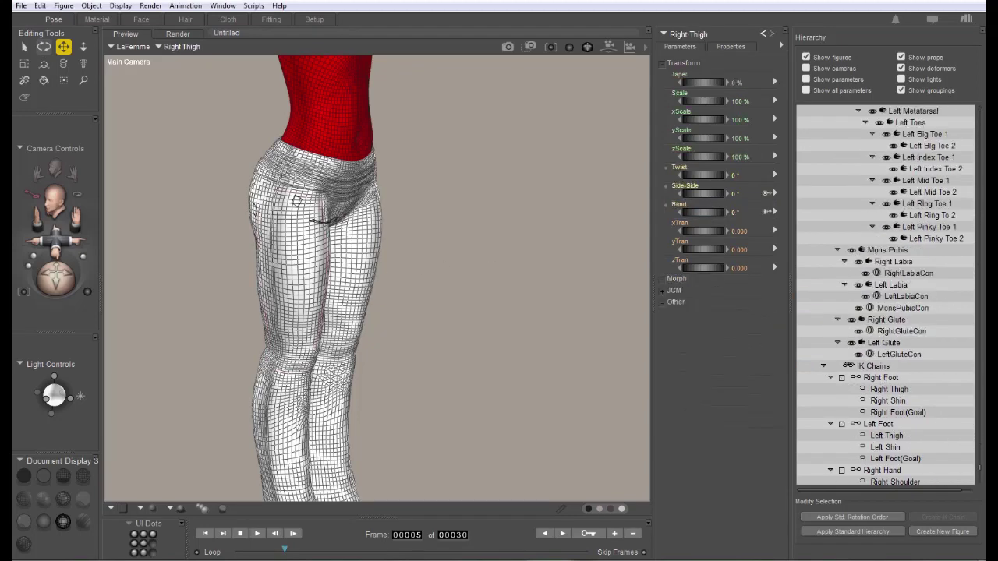
Set the Bend of LaFemme's right thigh to -80° at frame 5
{"action": "left_click", "coordinate": [734, 212]}
{"action": "type", "text": "-80"}
{"action": "key", "text": "Return"}
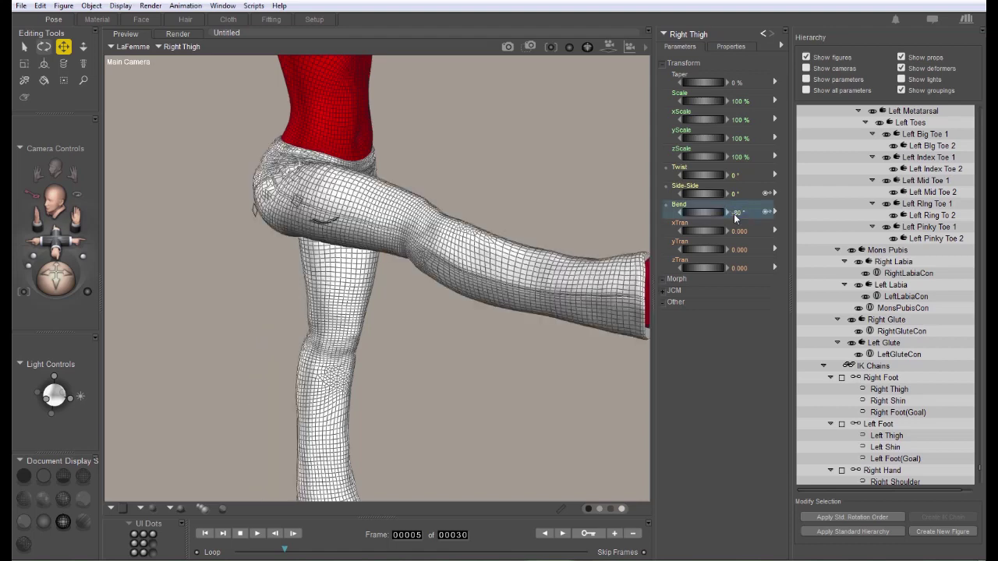
{"action": "middle_click_drag", "start_coordinate": [671, 187], "coordinate": [648, 208]}
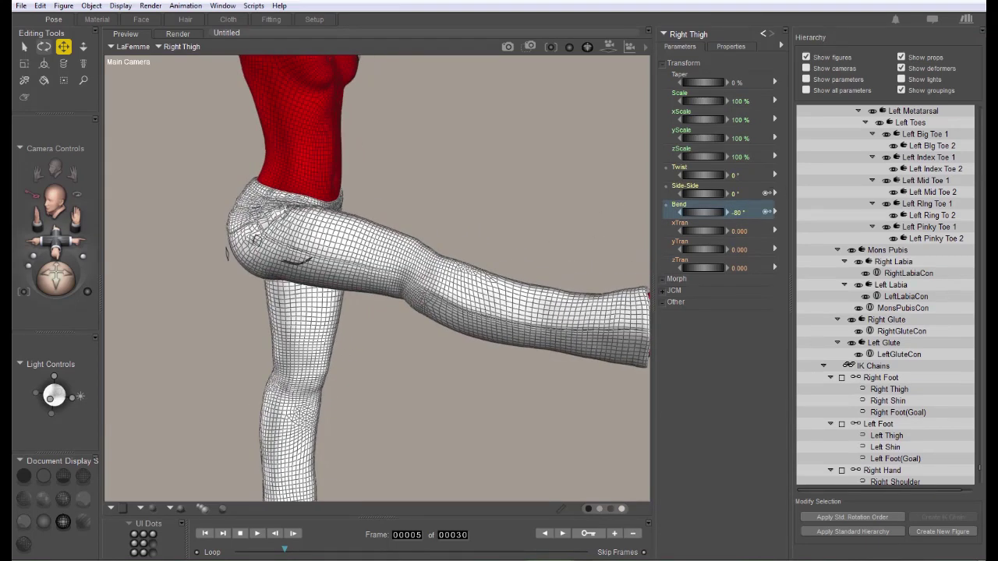
Add a LaFemme keyframe at frame 10 and set the right thigh's Bend to -120° there
{"action": "left_click_drag", "start_coordinate": [987, 129], "coordinate": [759, 148]}
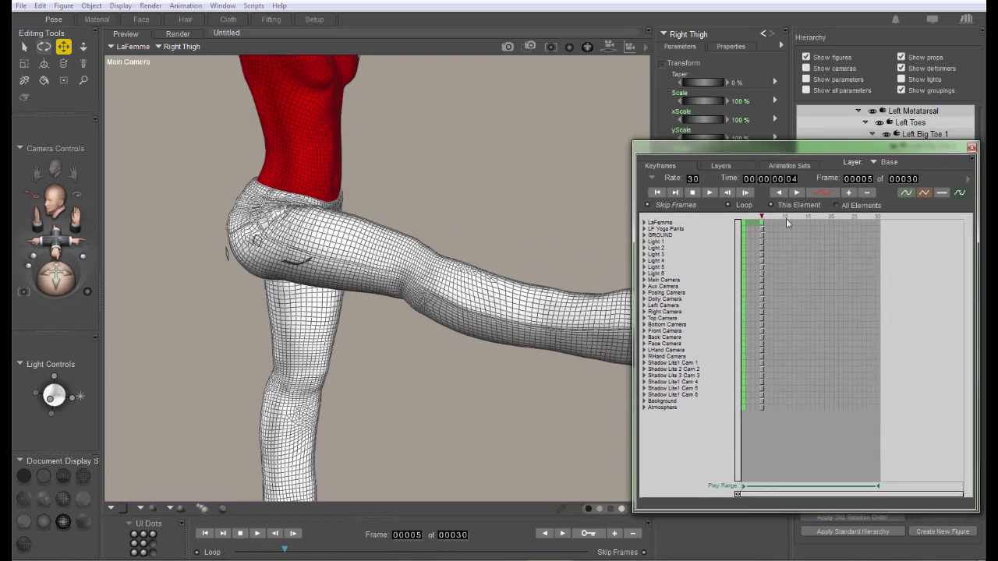
{"action": "left_click", "coordinate": [787, 218]}
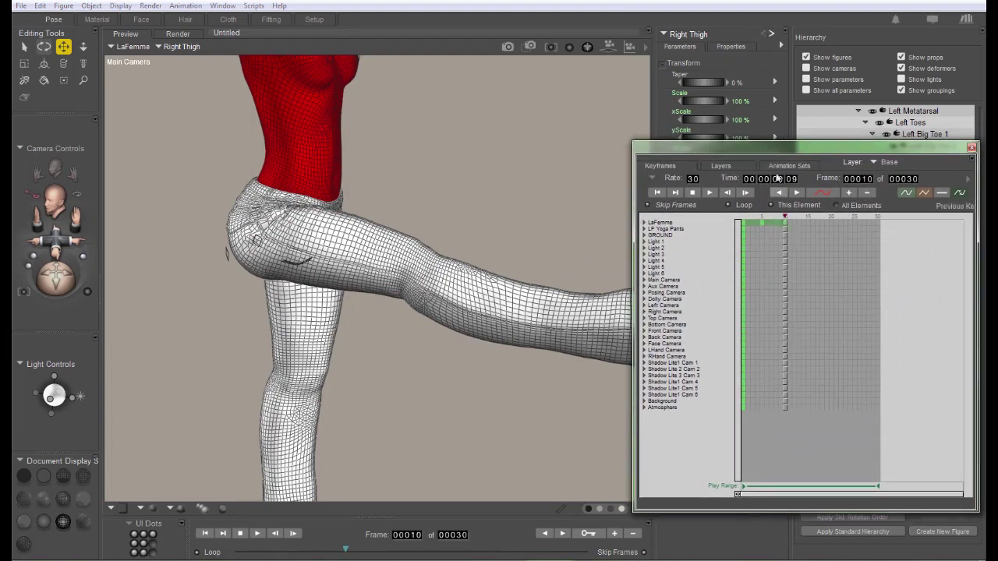
{"action": "left_click_drag", "start_coordinate": [786, 151], "coordinate": [835, 274]}
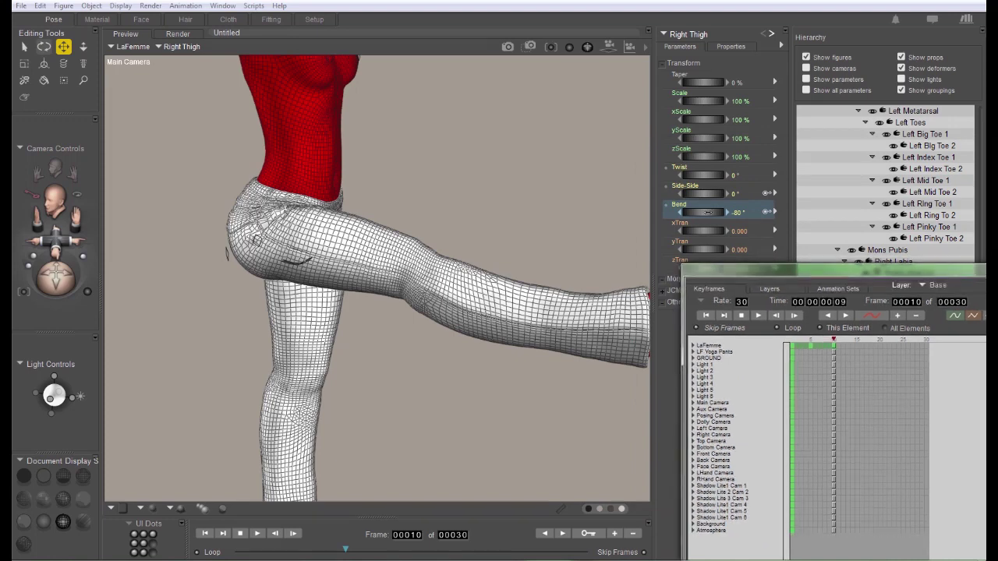
{"action": "left_click_drag", "start_coordinate": [707, 212], "coordinate": [642, 204]}
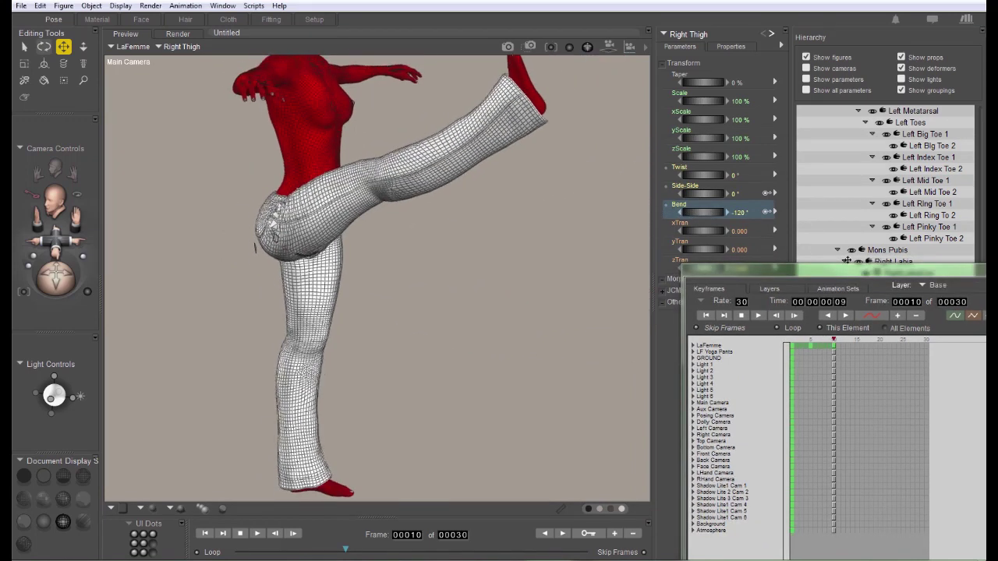
Add a keyframe for LaFemme at frame 15 in the animation keyframes
{"action": "left_click_drag", "start_coordinate": [854, 270], "coordinate": [802, 184]}
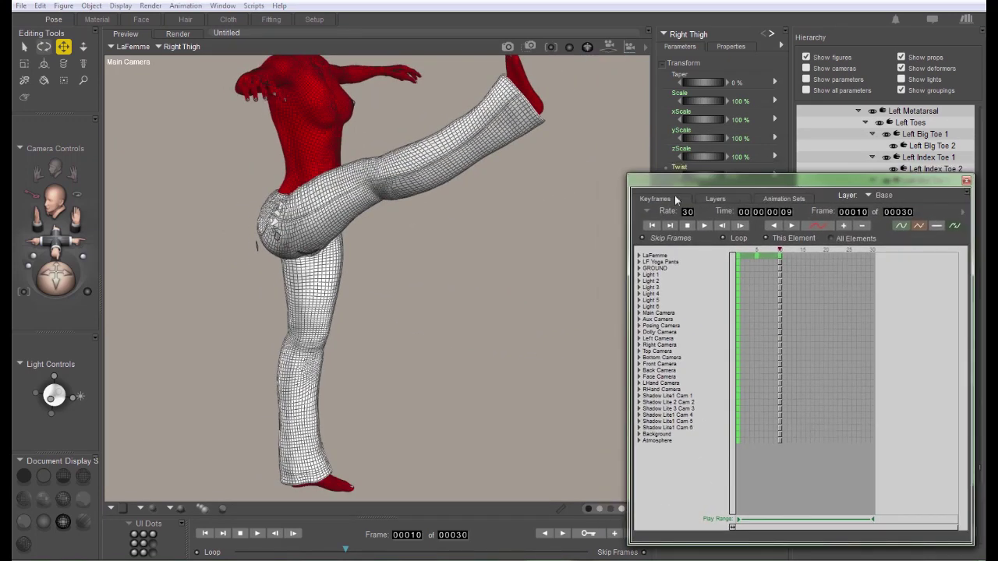
{"action": "left_click", "coordinate": [805, 251]}
{"action": "left_click", "coordinate": [804, 257]}
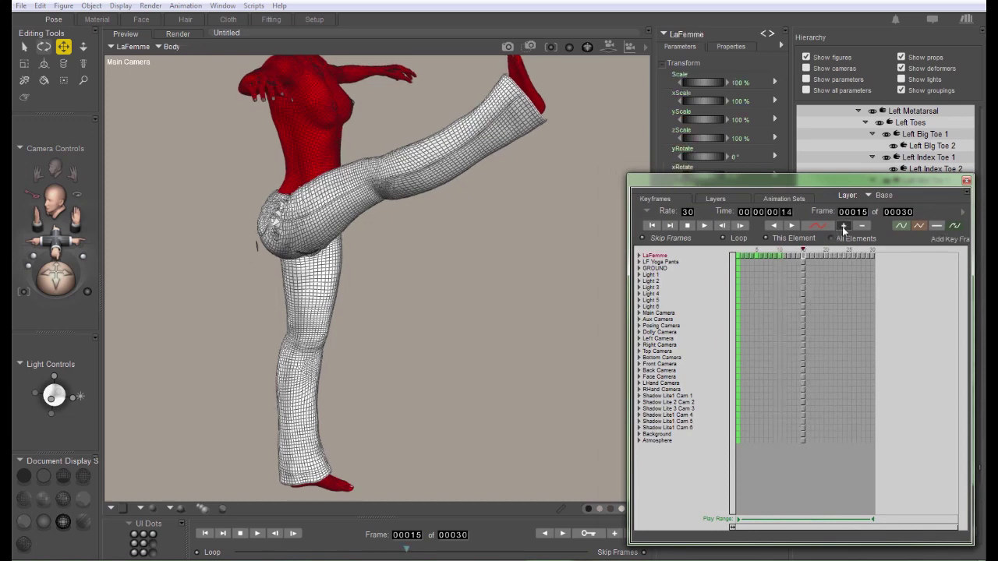
Select LaFemme's right thigh instead of the pants' thigh and set its Bend to 50° at frame 15
{"action": "right_click", "coordinate": [331, 205]}
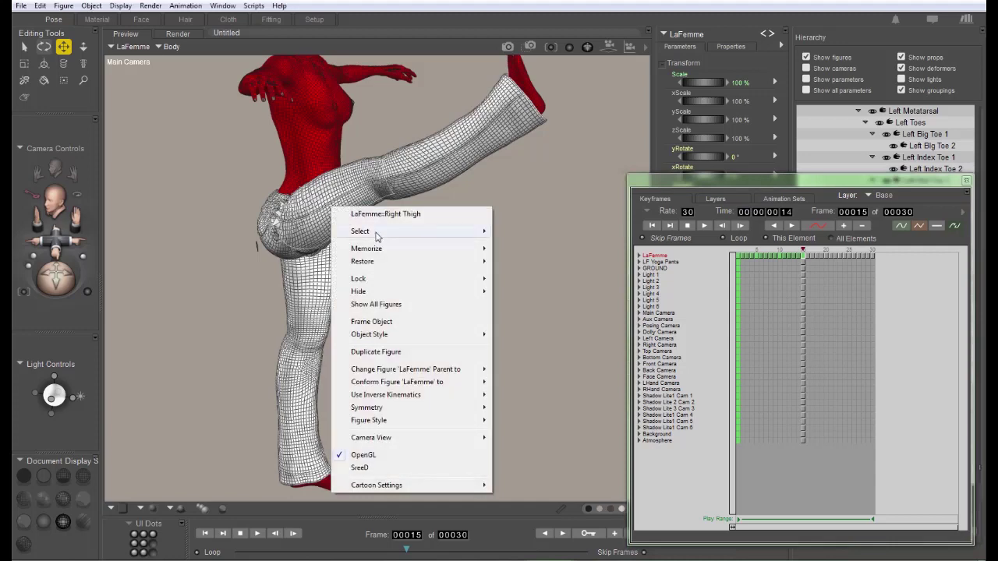
{"action": "mouse_move", "coordinate": [376, 234]}
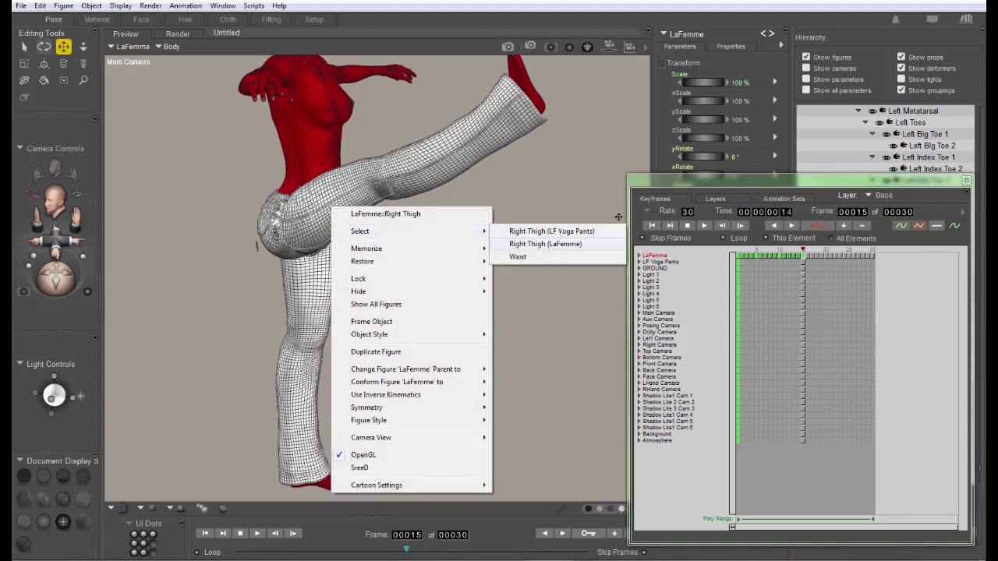
{"action": "left_click", "coordinate": [546, 244]}
{"action": "left_click_drag", "start_coordinate": [751, 184], "coordinate": [760, 239]}
{"action": "left_click_drag", "start_coordinate": [691, 211], "coordinate": [857, 211]}
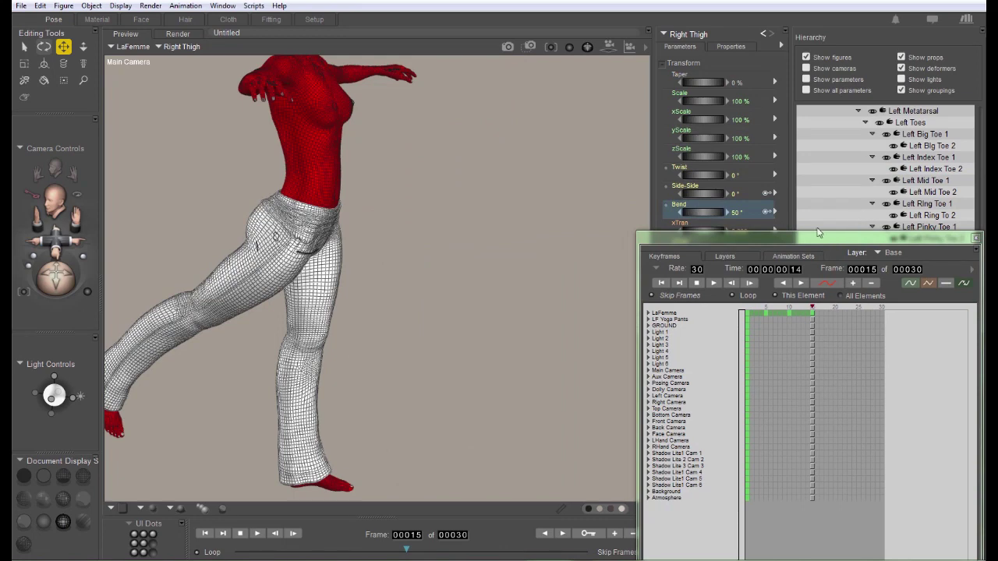
Add a LaFemme keyframe at frame 20 and pose her right thigh outward with a Side-Side of -89°
{"action": "left_click_drag", "start_coordinate": [818, 239], "coordinate": [803, 161]}
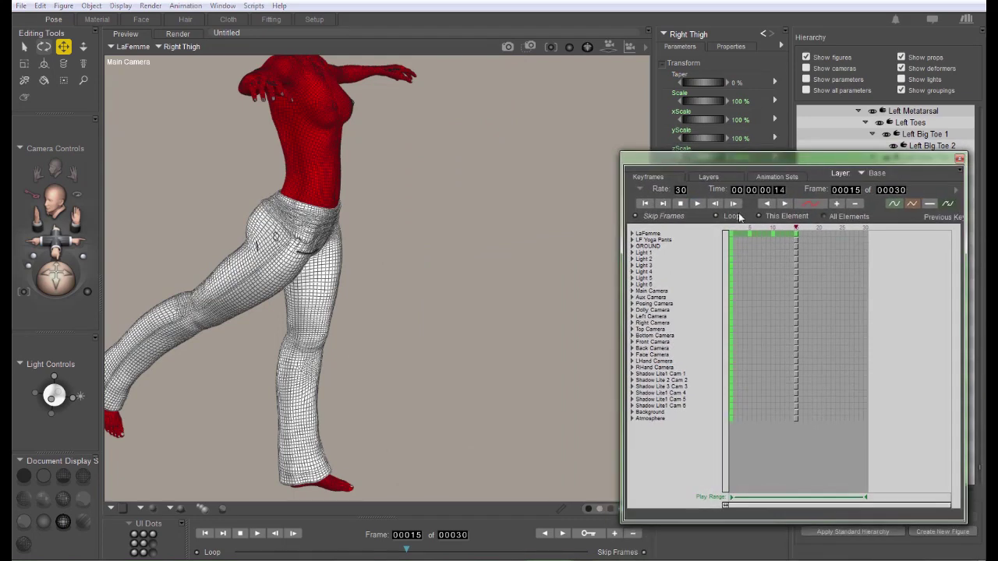
{"action": "left_click", "coordinate": [820, 231]}
{"action": "left_click_drag", "start_coordinate": [767, 160], "coordinate": [741, 267]}
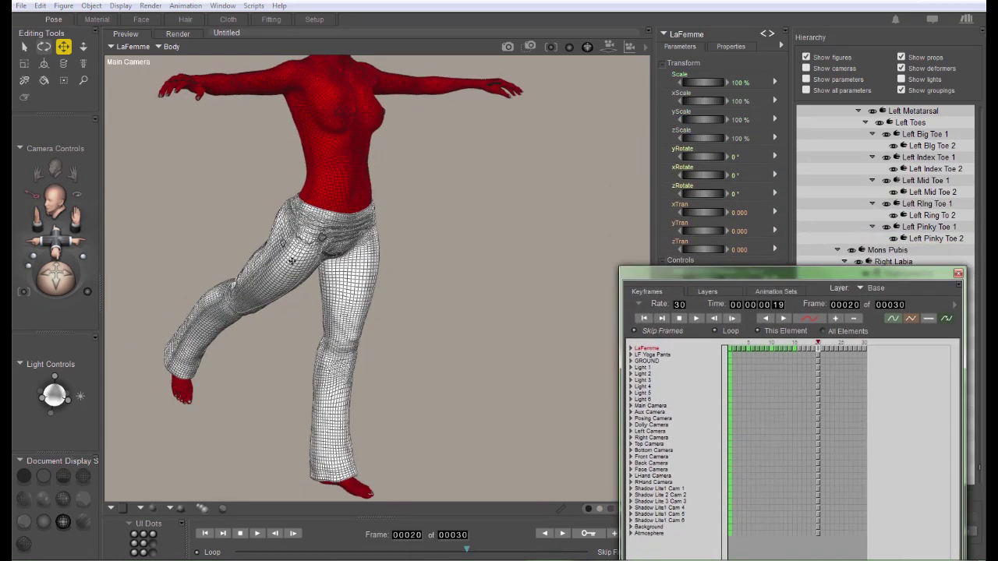
{"action": "left_click", "coordinate": [293, 262]}
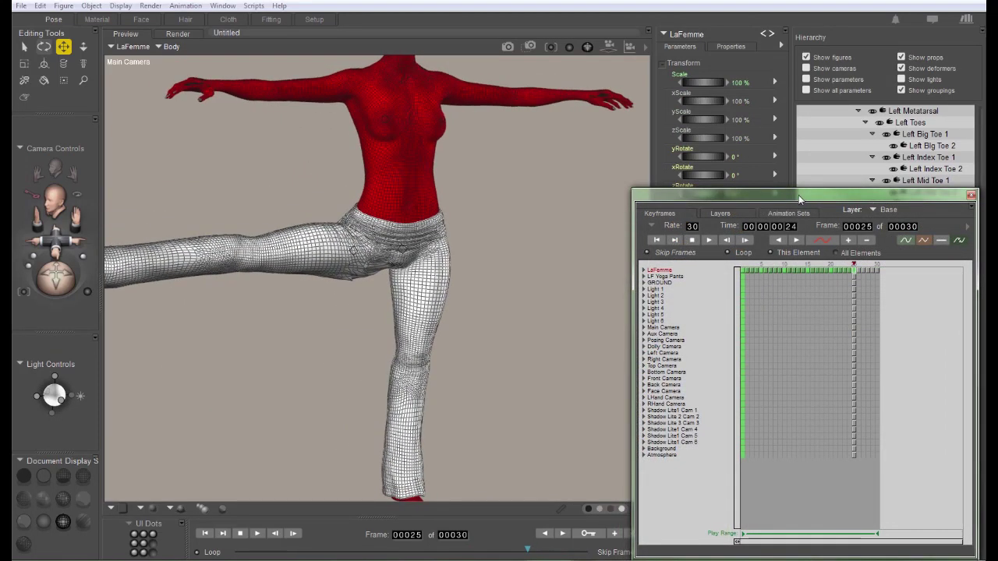
Select LaFemme's right thigh at frame 25, set its Bend to -120°, and move the keyframes window out of the way
{"action": "left_click_drag", "start_coordinate": [799, 195], "coordinate": [808, 297]}
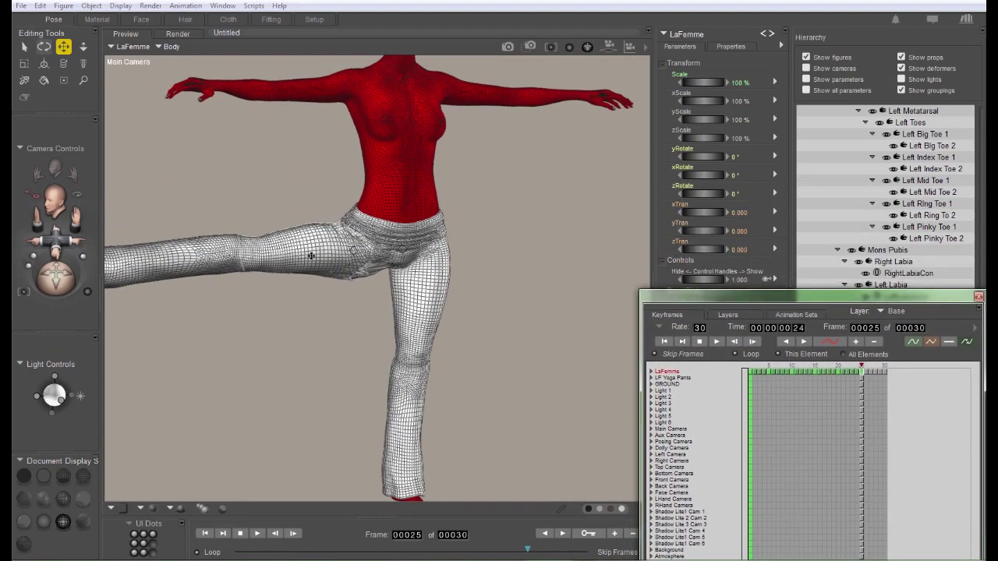
{"action": "left_click", "coordinate": [349, 251]}
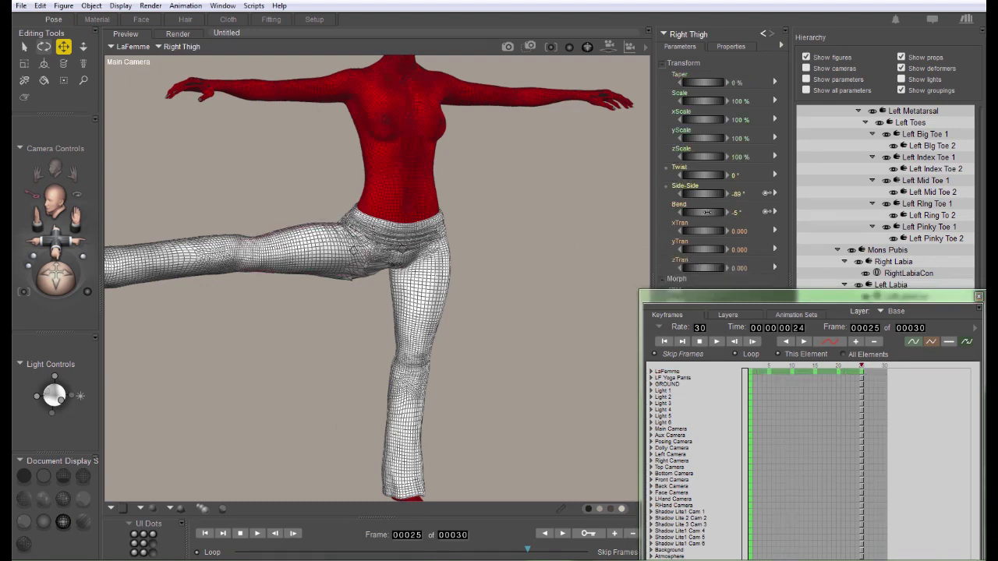
{"action": "left_click_drag", "start_coordinate": [706, 211], "coordinate": [564, 223]}
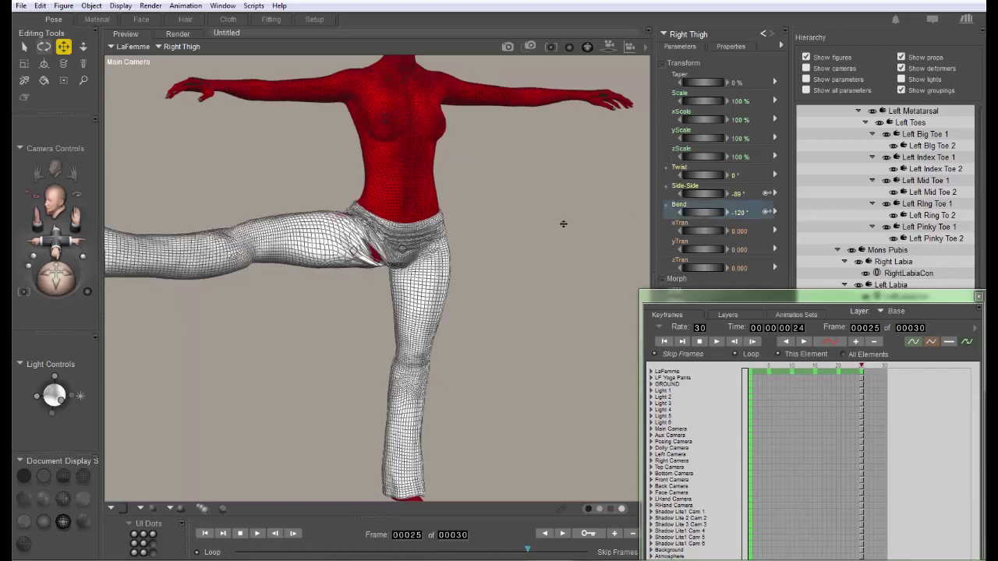
{"action": "left_click_drag", "start_coordinate": [850, 298], "coordinate": [829, 187]}
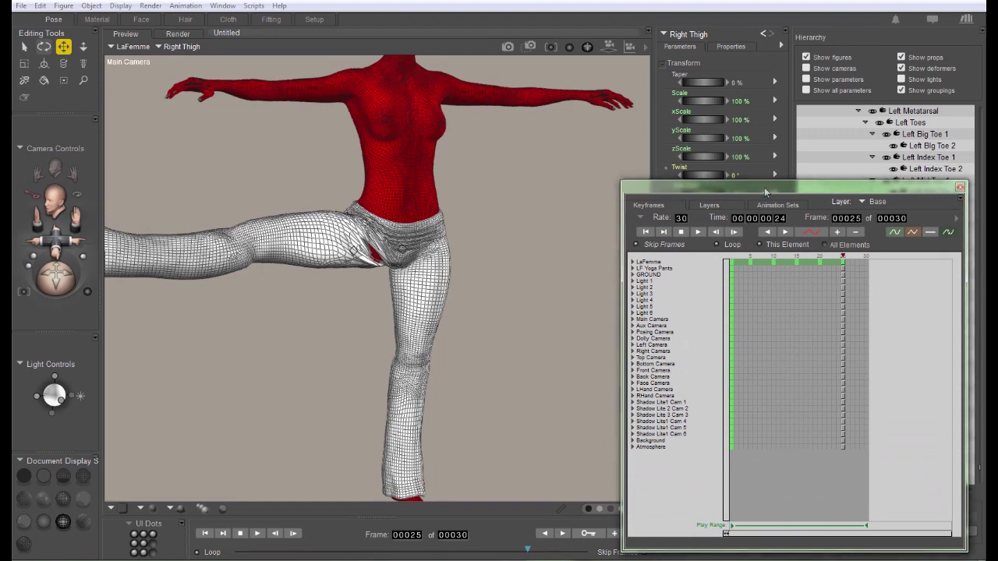
{"action": "left_click_drag", "start_coordinate": [772, 195], "coordinate": [997, 176]}
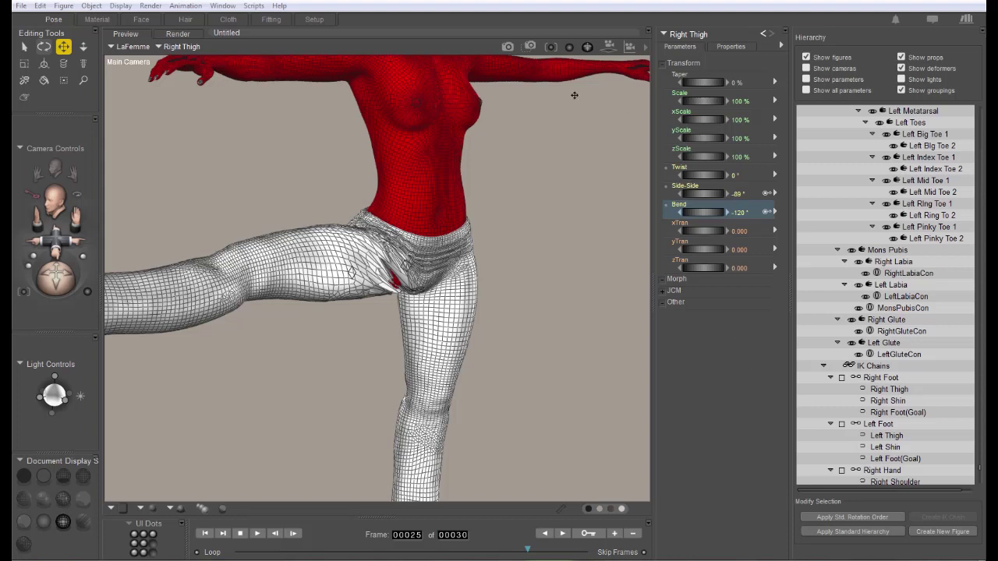
Select LaFemme's body, expand its JCM Controls, and set the Use JCM master switch to 1.000 at frame 25
{"action": "left_click", "coordinate": [448, 204]}
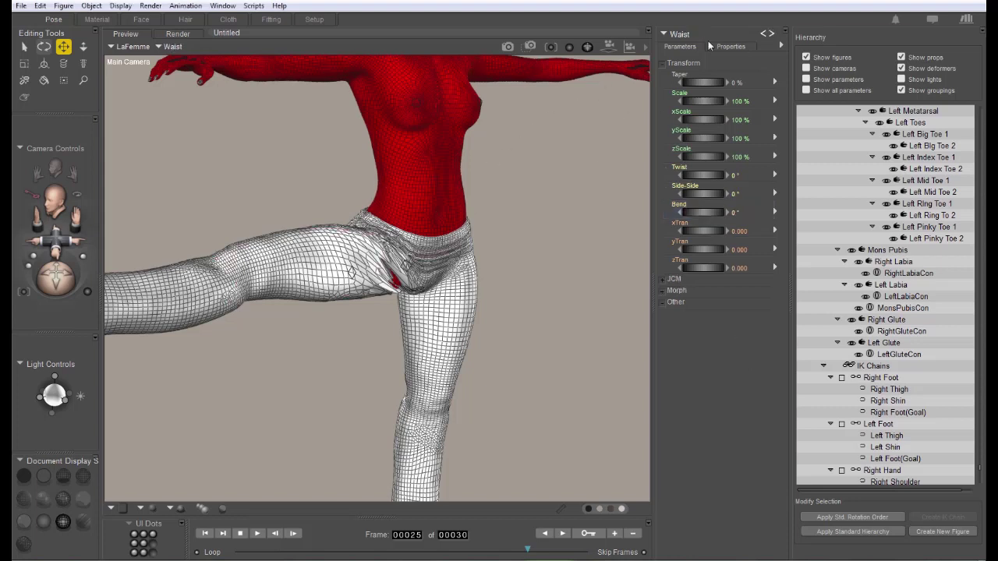
{"action": "left_click", "coordinate": [680, 34]}
{"action": "left_click", "coordinate": [686, 39]}
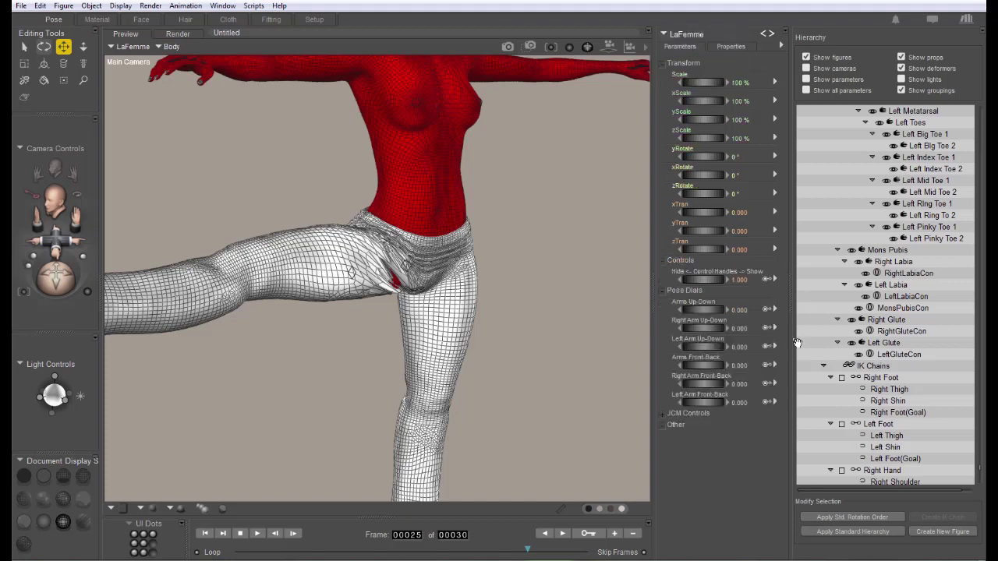
{"action": "left_click", "coordinate": [663, 414]}
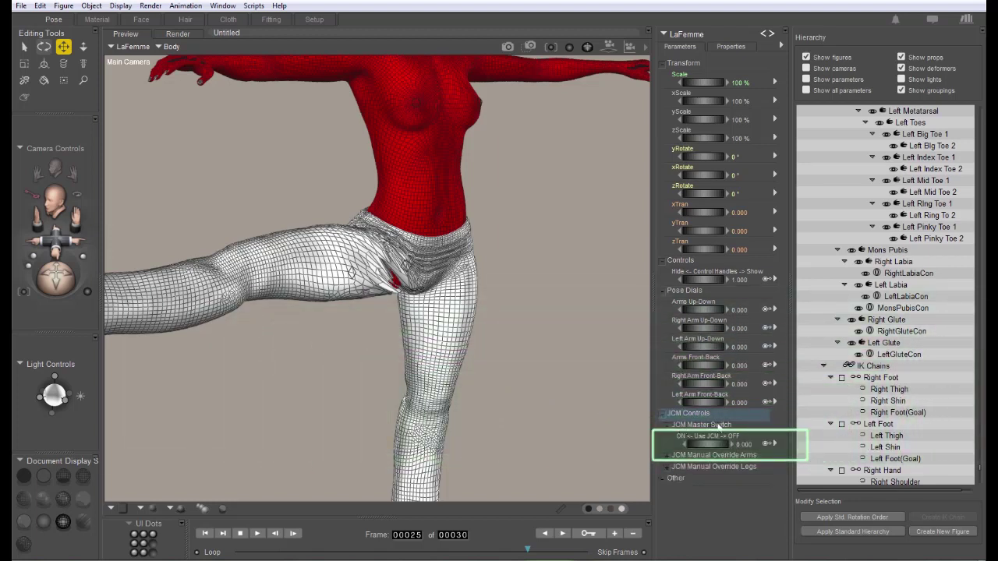
{"action": "left_click_drag", "start_coordinate": [707, 447], "coordinate": [731, 447]}
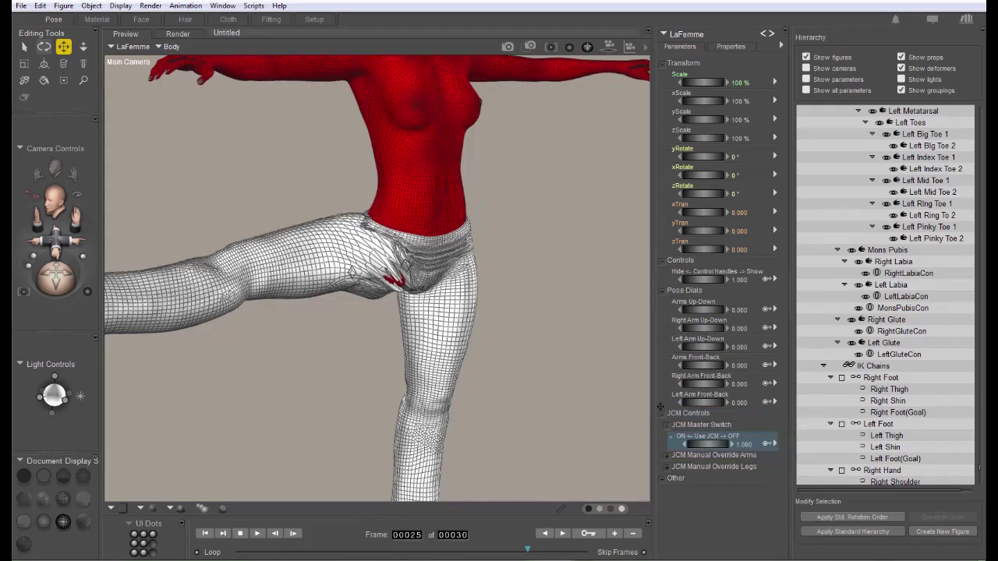
{"action": "middle_click_drag", "start_coordinate": [660, 406], "coordinate": [613, 408]}
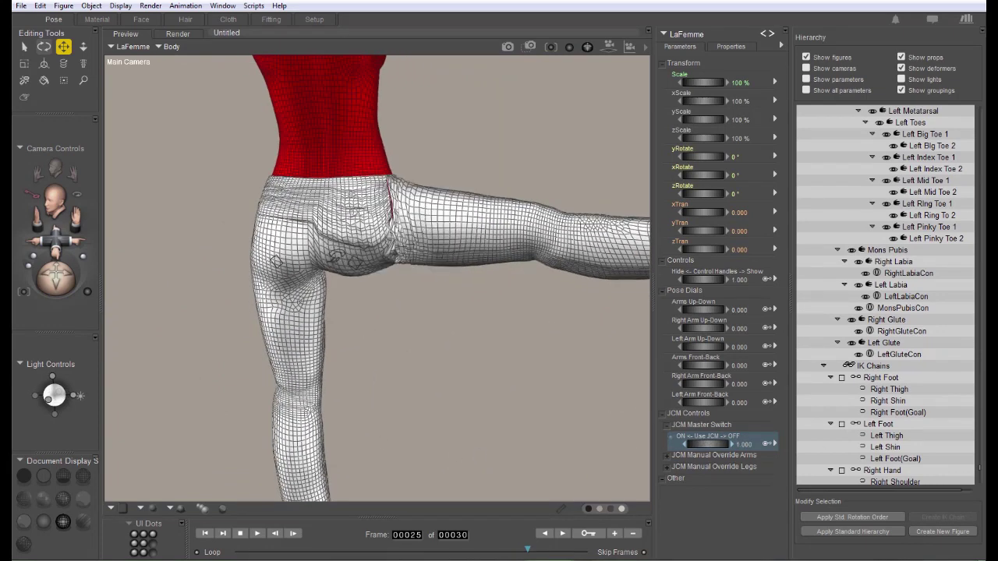
Set LaFemme's Use JCM master switch to 1 at frame 1
{"action": "left_click_drag", "start_coordinate": [710, 444], "coordinate": [741, 444]}
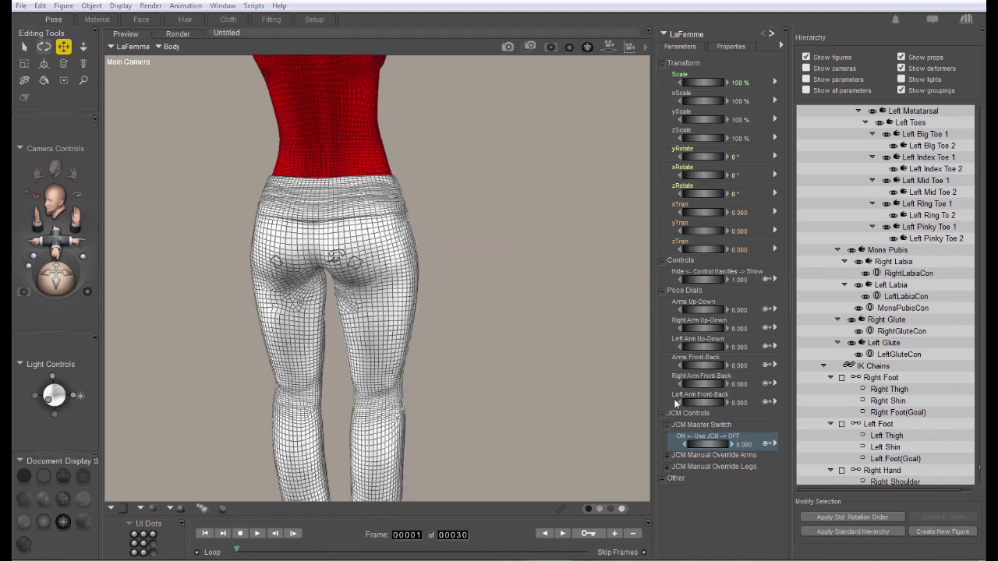
{"action": "left_click", "coordinate": [742, 444]}
{"action": "type", "text": "1"}
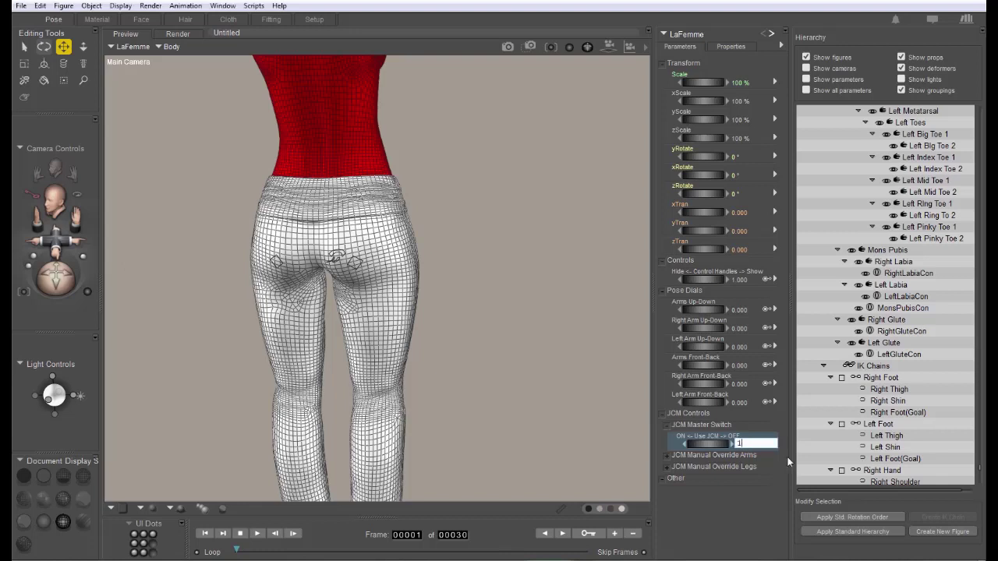
{"action": "key", "text": "Return"}
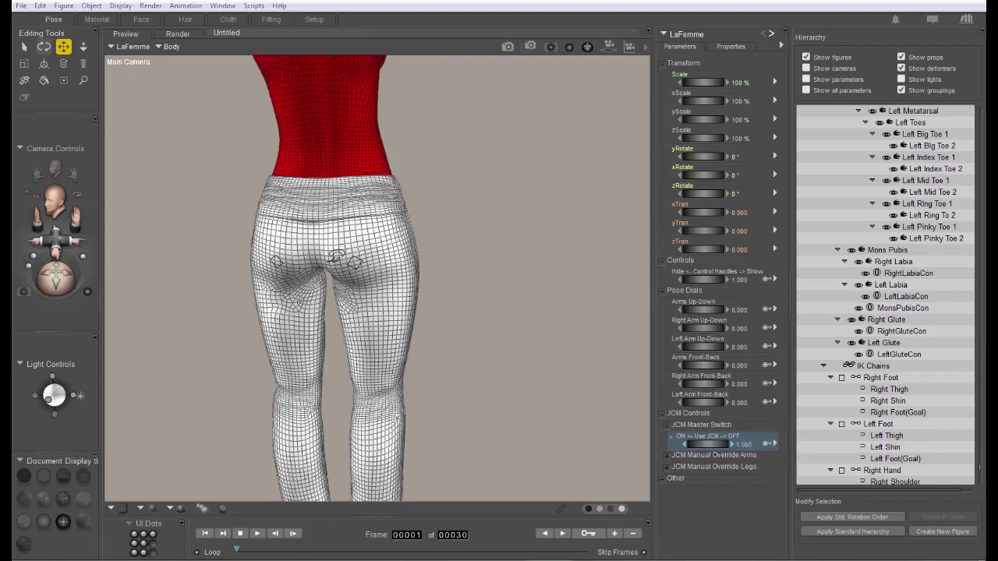
Go to frame 5, select the right thigh of the LF Yoga Pants, and open the Joint Editor for it
{"action": "key", "text": "Right"}
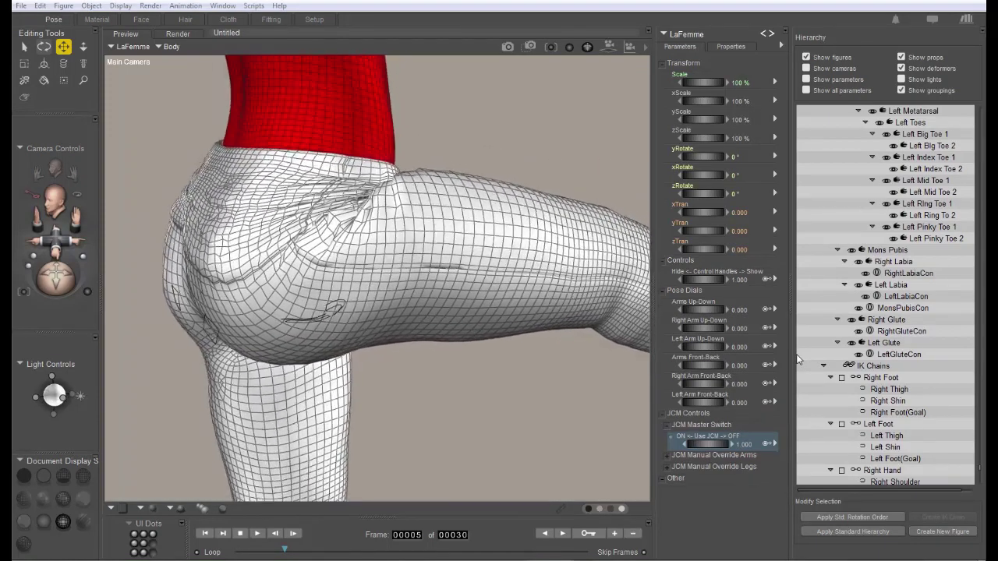
{"action": "right_click", "coordinate": [438, 255]}
{"action": "mouse_move", "coordinate": [556, 277]}
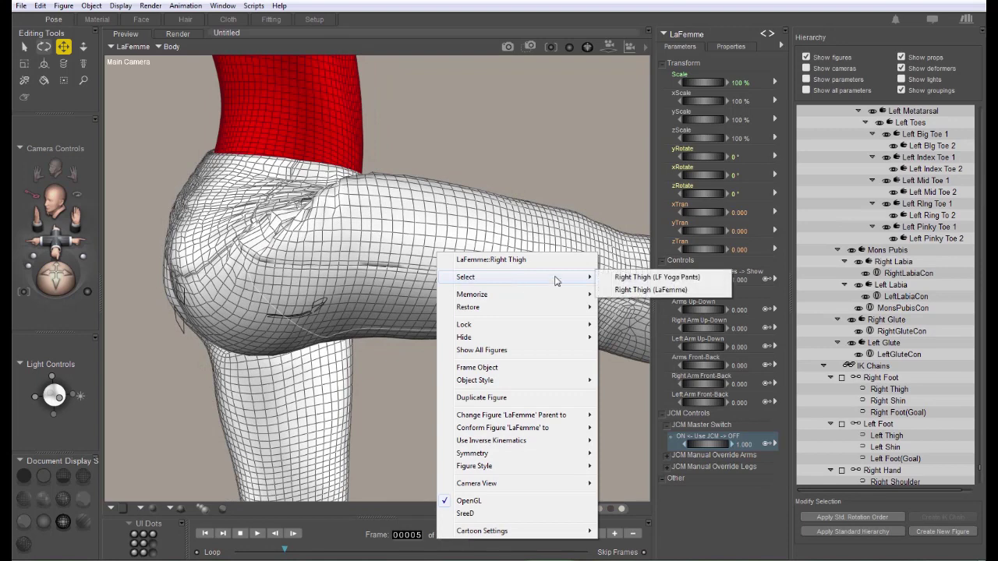
{"action": "left_click", "coordinate": [653, 278]}
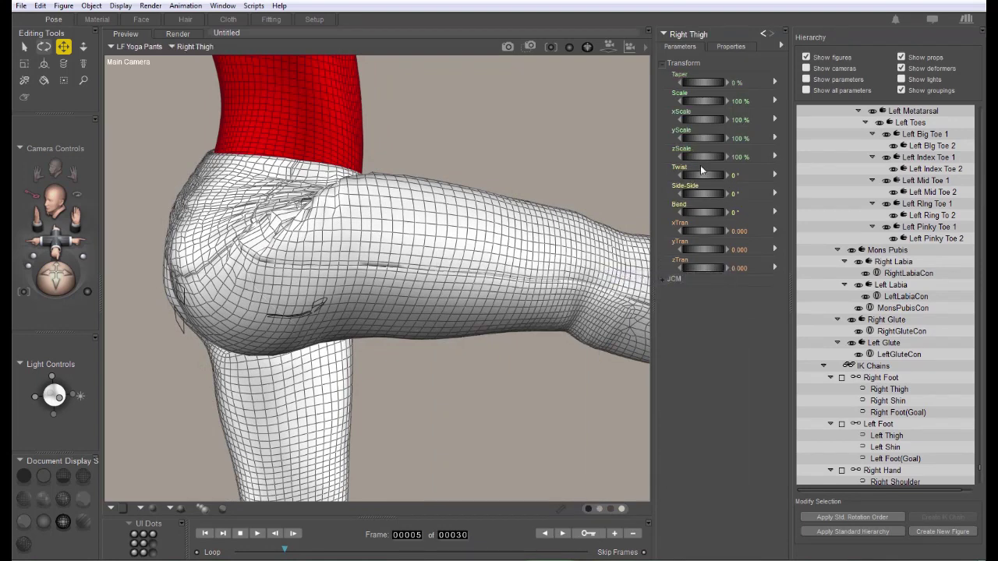
{"action": "key", "text": "ctrl+shift+j"}
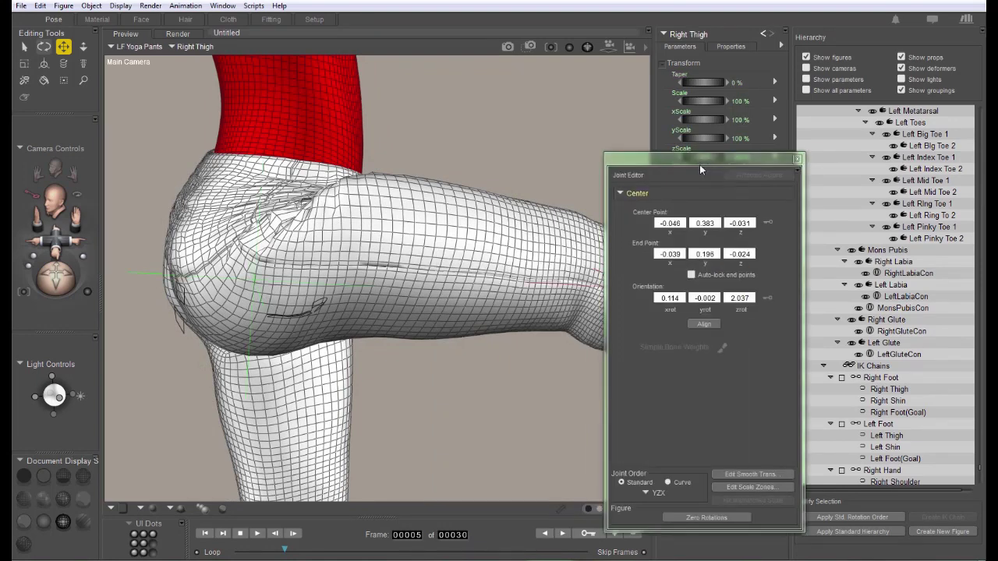
{"action": "left_click_drag", "start_coordinate": [699, 165], "coordinate": [764, 134]}
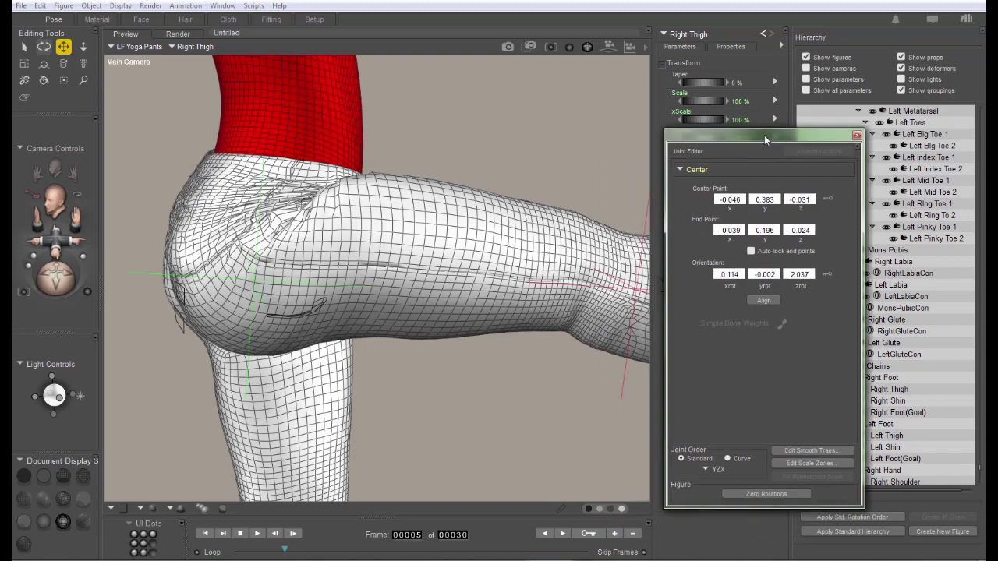
Show the pants' right thigh Bend settings in the Joint Editor and open WeightMap_1 for vertex weight painting at the hip
{"action": "left_click", "coordinate": [704, 173]}
{"action": "left_click", "coordinate": [706, 214]}
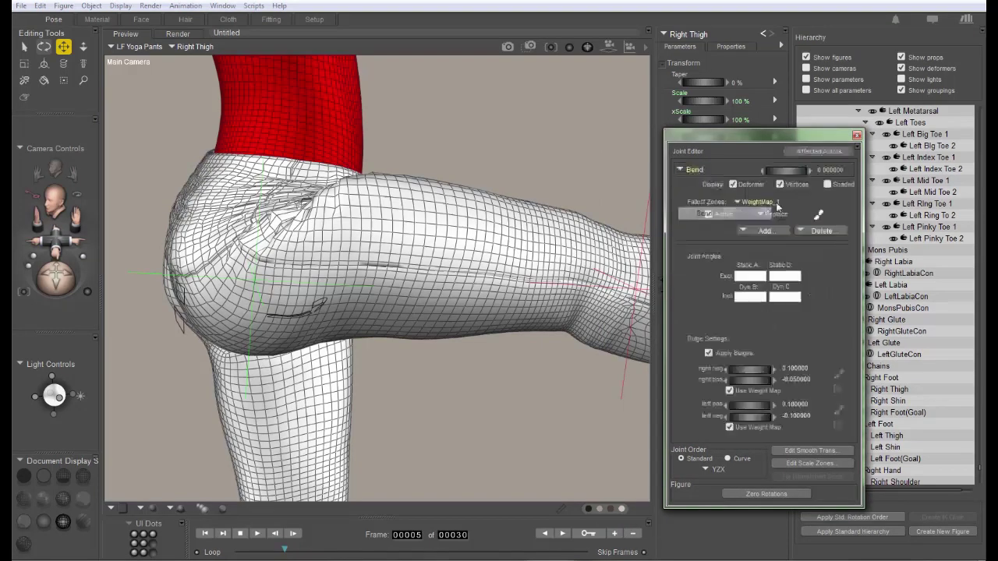
{"action": "left_click", "coordinate": [819, 215]}
{"action": "scroll", "coordinate": [380, 195], "scroll_direction": "up", "scroll_amount": 5}
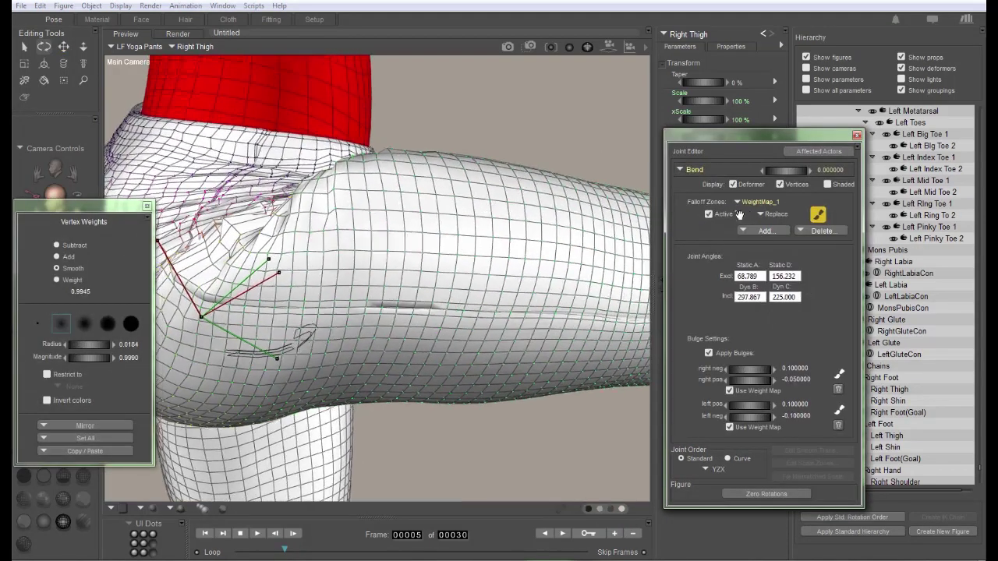
{"action": "scroll", "coordinate": [380, 195], "scroll_direction": "up", "scroll_amount": 1}
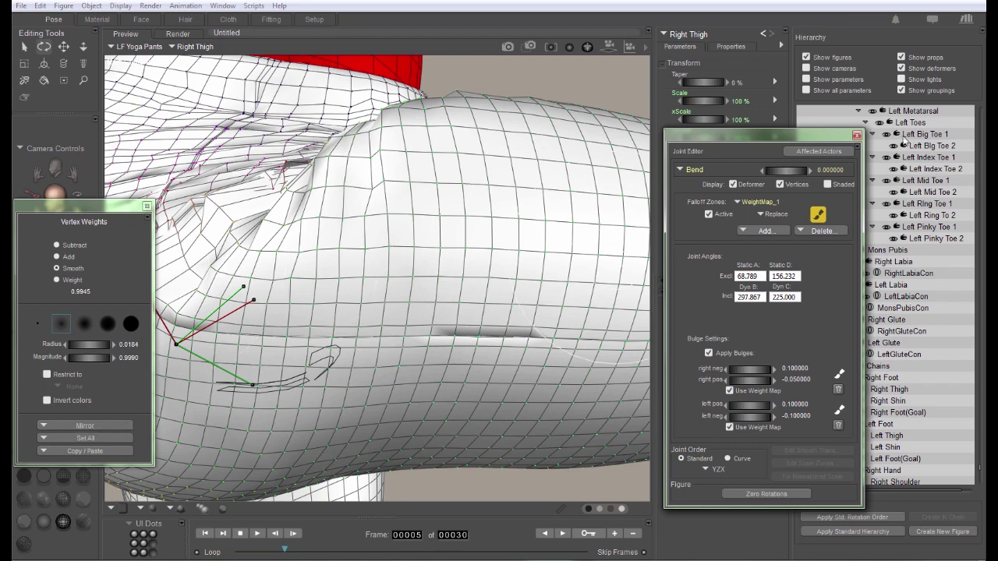
Close the weight-painting and joint windows, and toggle the pants' right thigh visibility to compare it with the body underneath
{"action": "left_click", "coordinate": [147, 205]}
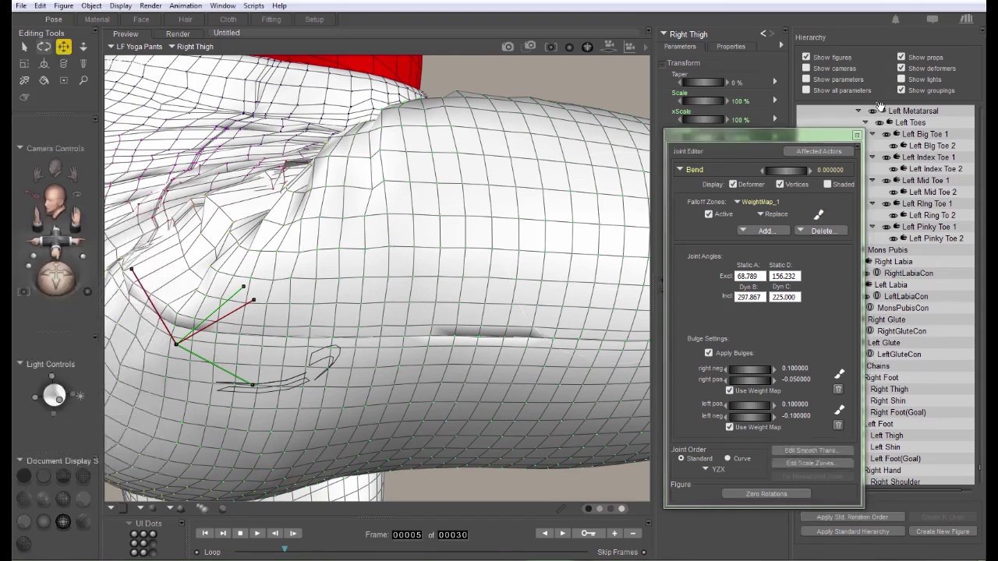
{"action": "left_click", "coordinate": [857, 135]}
{"action": "double_click", "coordinate": [327, 172]}
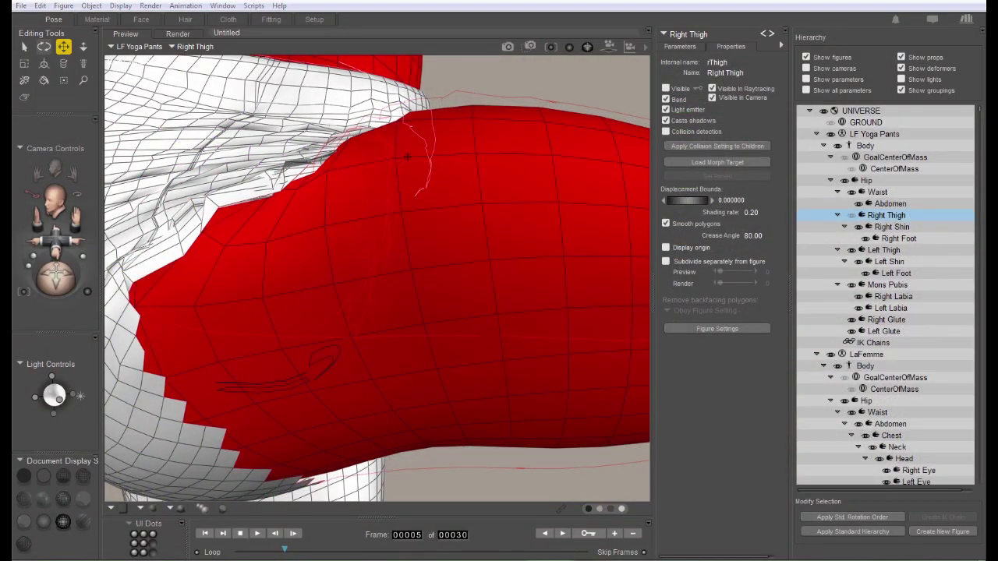
{"action": "left_click", "coordinate": [854, 216]}
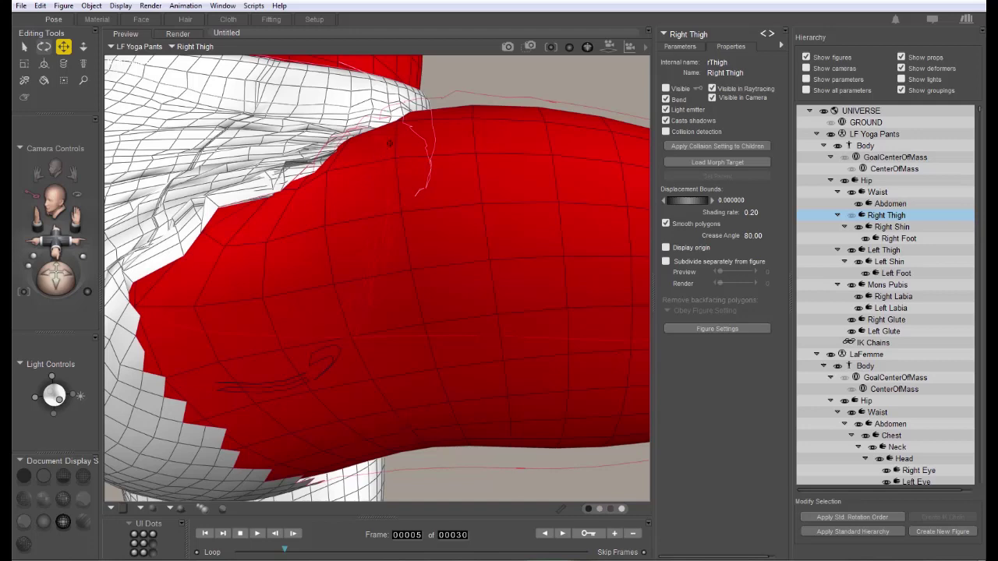
{"action": "left_click", "coordinate": [855, 219]}
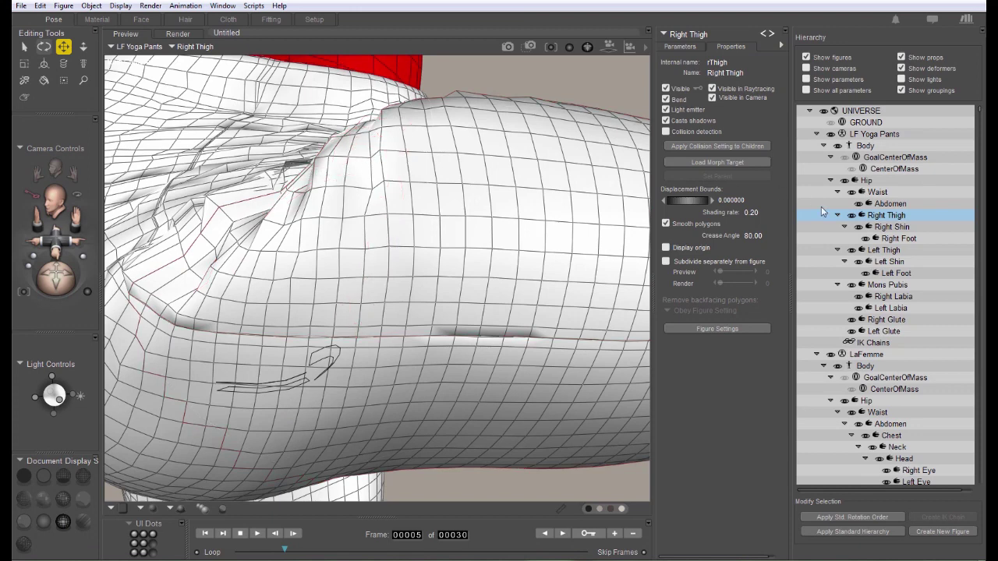
{"action": "left_click", "coordinate": [852, 215]}
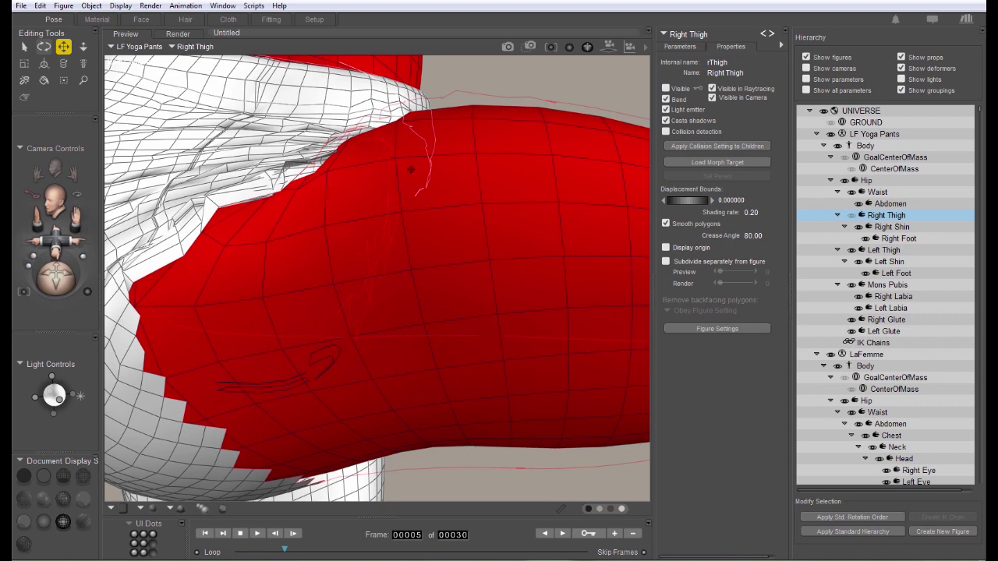
{"action": "left_click", "coordinate": [852, 216]}
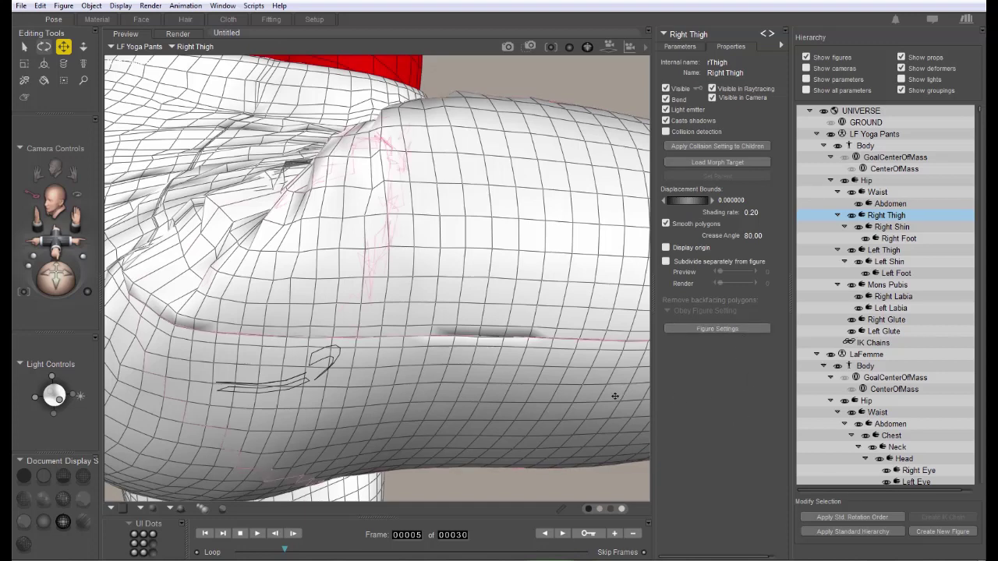
Reopen the Joint Editor on the pants' right thigh Bend settings and resume vertex weight painting on WeightMap_1
{"action": "key", "text": "ctrl+shift+j"}
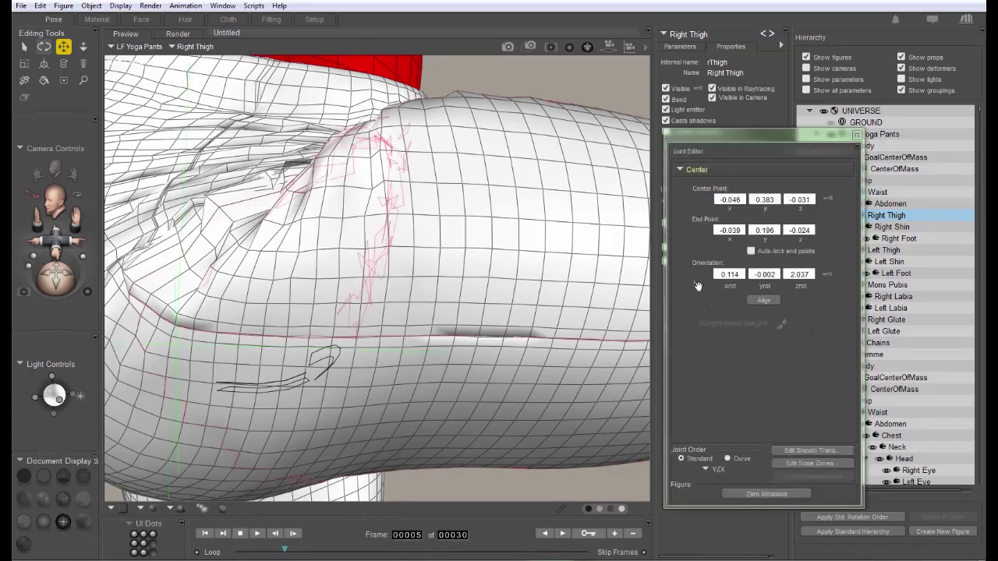
{"action": "left_click", "coordinate": [702, 170]}
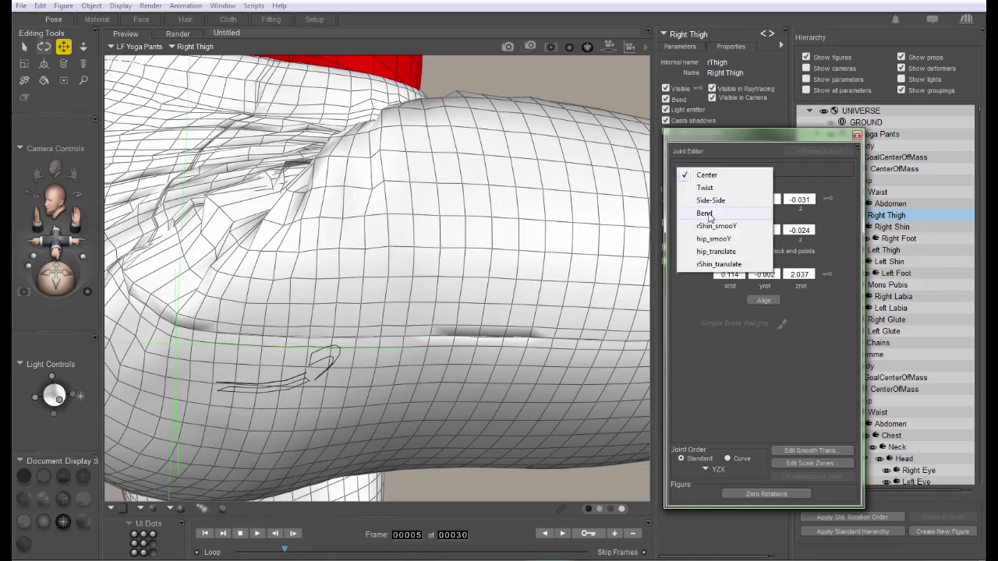
{"action": "left_click", "coordinate": [708, 215]}
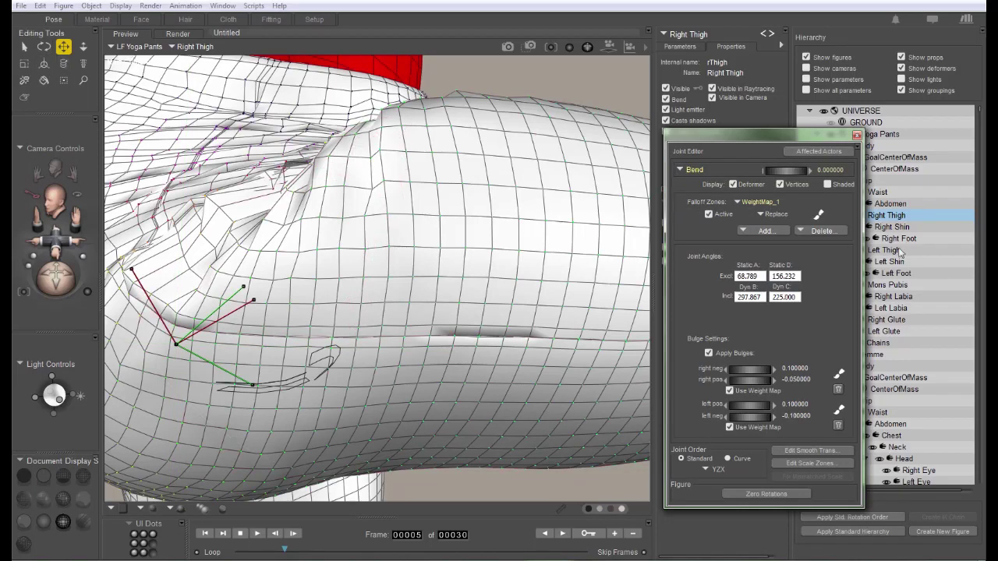
{"action": "left_click", "coordinate": [818, 216]}
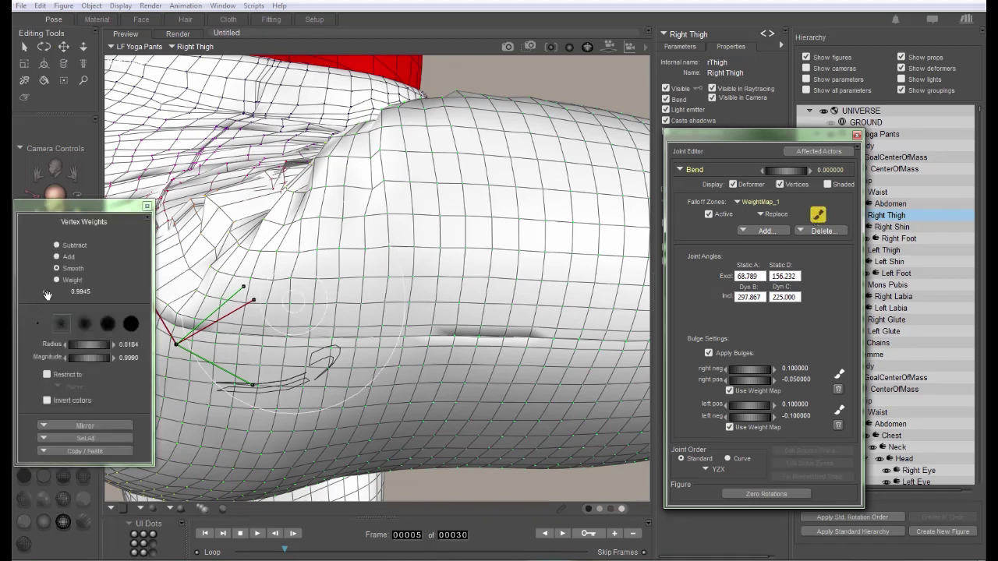
Smooth the right thigh's bend weights around the hip crease using a harder-edged brush with radius 0.0138
{"action": "left_click", "coordinate": [108, 323]}
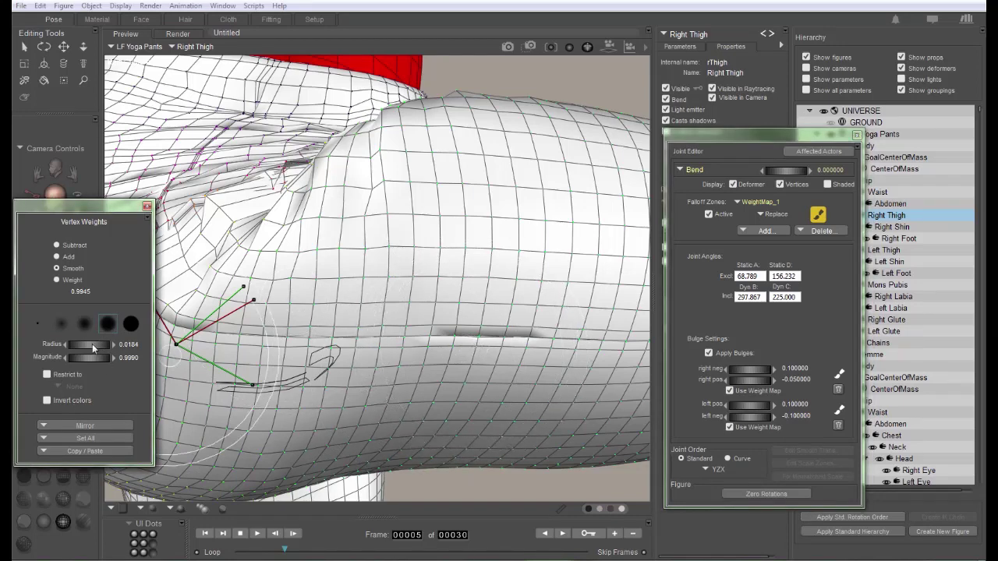
{"action": "left_click_drag", "start_coordinate": [92, 344], "coordinate": [79, 343]}
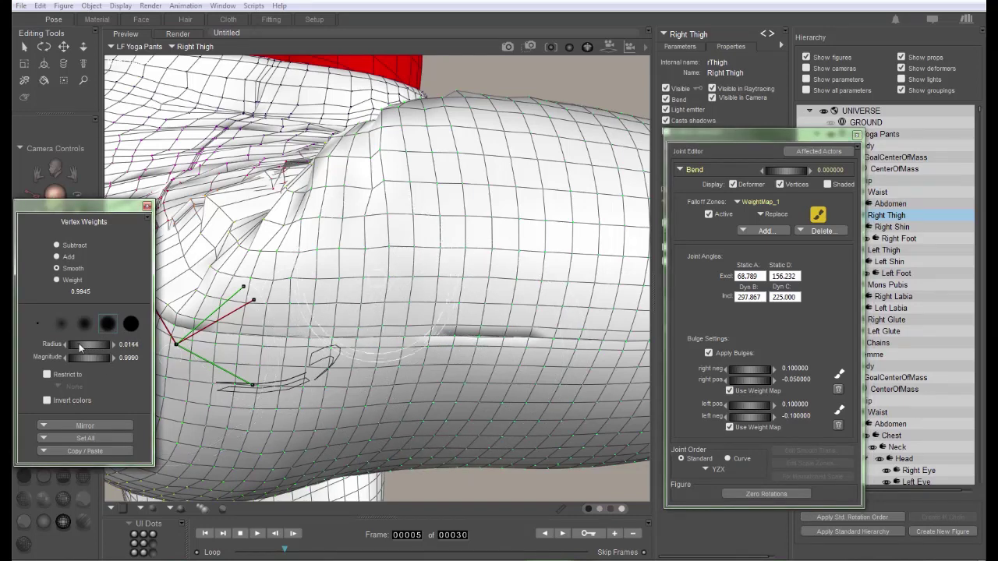
{"action": "left_click", "coordinate": [57, 268]}
{"action": "middle_click_drag", "start_coordinate": [350, 216], "coordinate": [378, 285]}
{"action": "left_click_drag", "start_coordinate": [377, 286], "coordinate": [457, 269]}
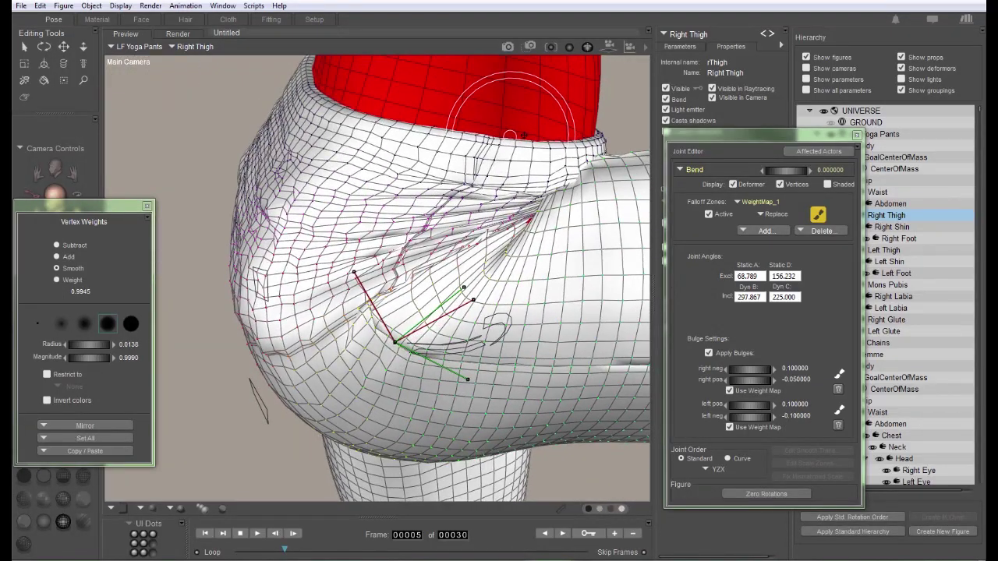
{"action": "mouse_move", "coordinate": [502, 152]}
{"action": "left_mouse_down"}
{"action": "mouse_move", "coordinate": [456, 205]}
{"action": "mouse_move", "coordinate": [301, 296]}
{"action": "mouse_move", "coordinate": [506, 173]}
{"action": "mouse_move", "coordinate": [383, 298]}
{"action": "mouse_move", "coordinate": [323, 335]}
{"action": "left_mouse_up"}
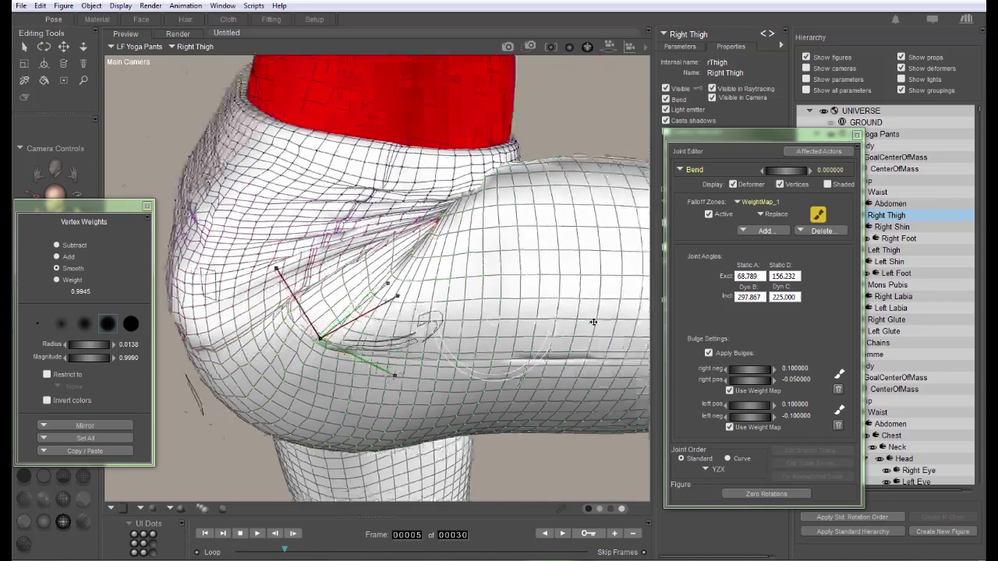
{"action": "middle_click_drag", "start_coordinate": [594, 315], "coordinate": [598, 309]}
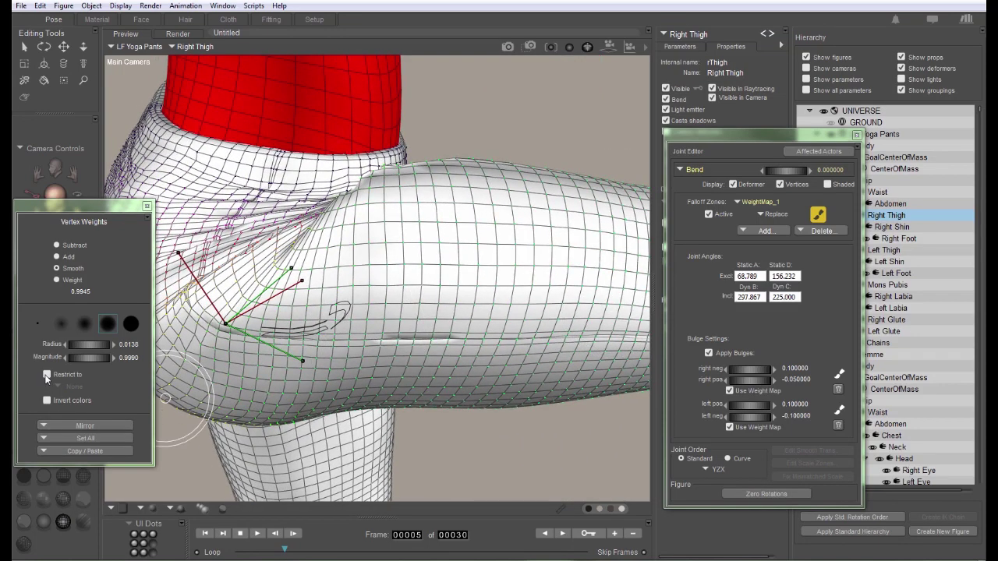
Restrict the vertex weight brush to the rThigh group
{"action": "left_click", "coordinate": [46, 374]}
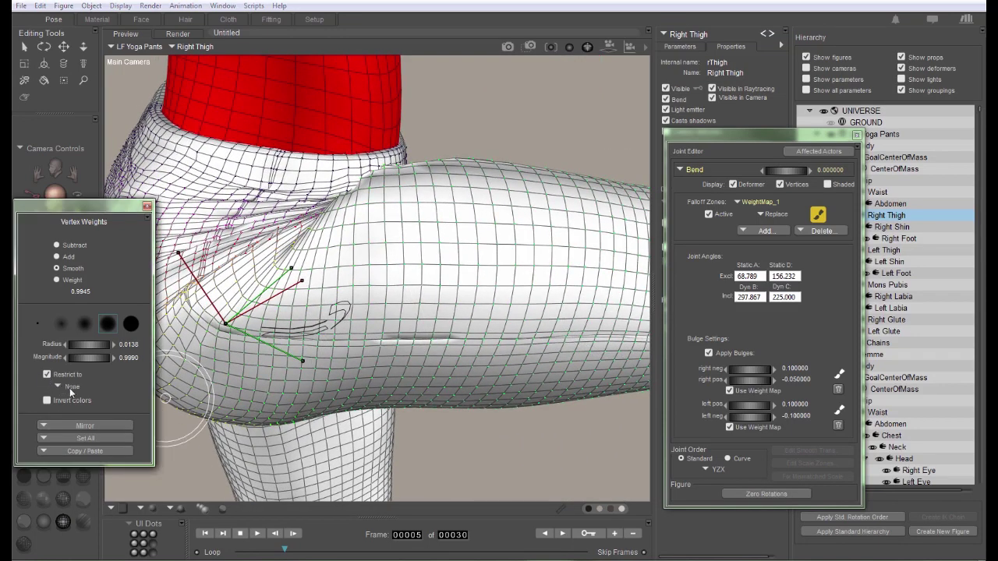
{"action": "left_click", "coordinate": [70, 387]}
{"action": "mouse_move", "coordinate": [95, 391]}
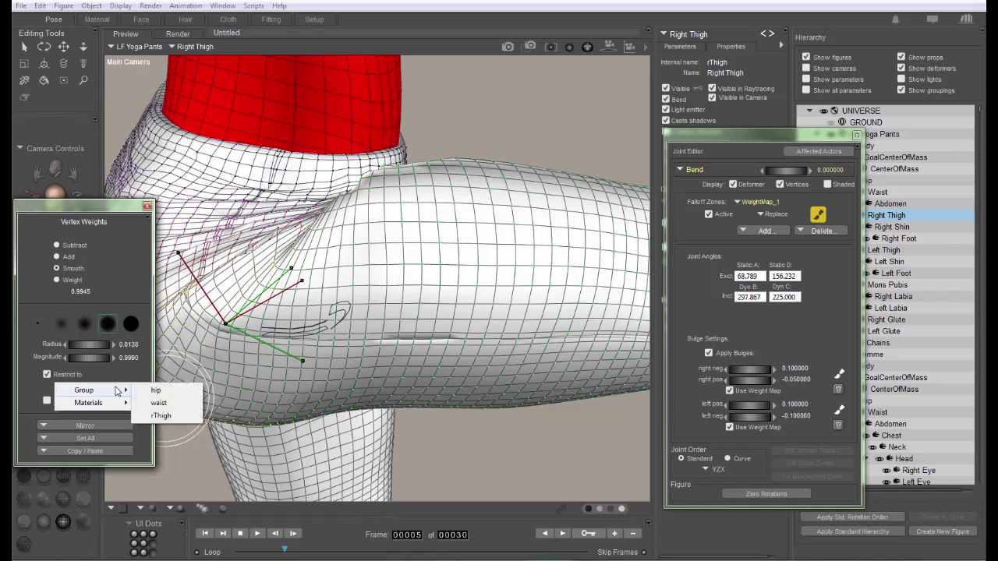
{"action": "left_click", "coordinate": [161, 416]}
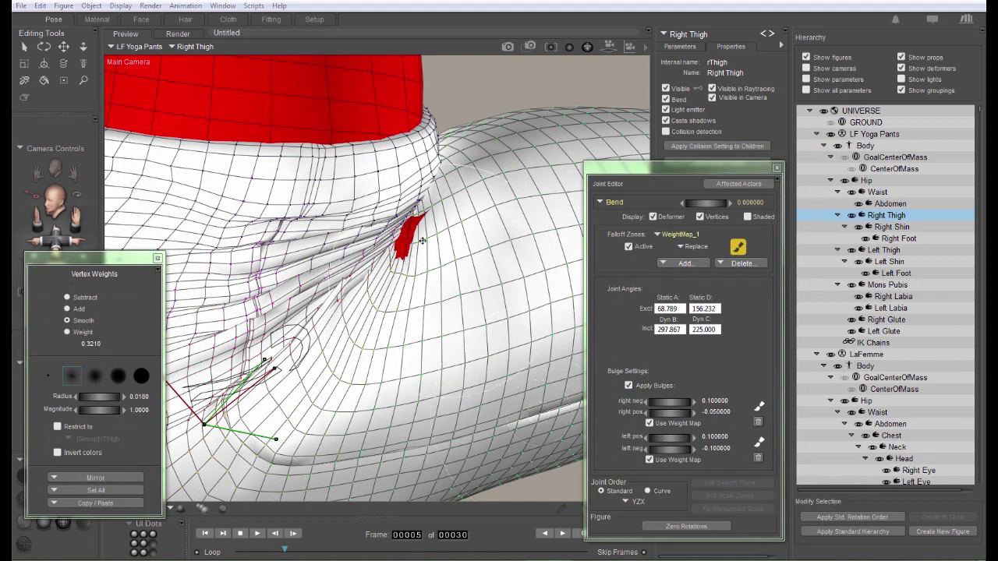
Stop painting and compare the hip bend with Apply Bulges off and on for the right thighs of the LF Yoga Pants and LaFemme
{"action": "left_click", "coordinate": [157, 259]}
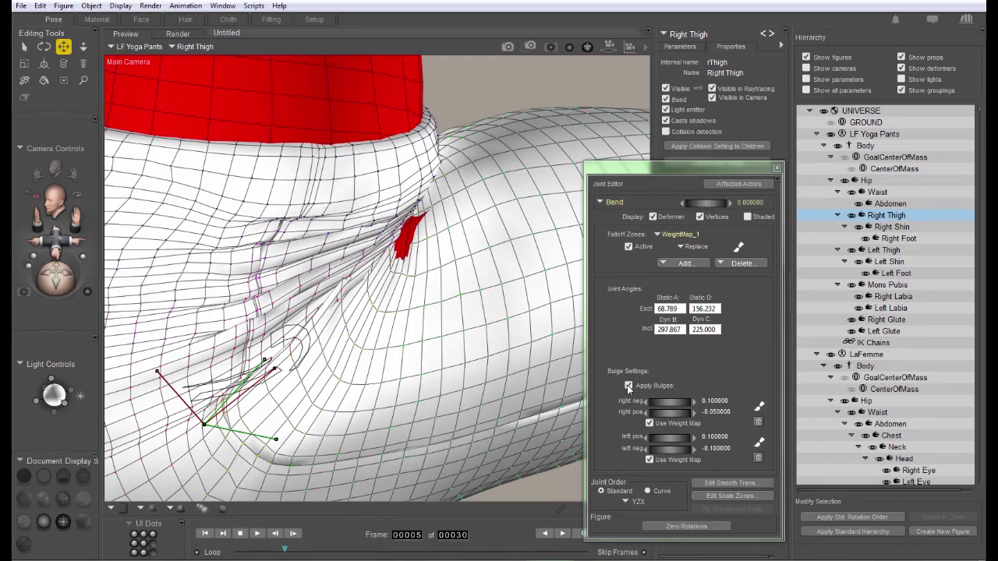
{"action": "left_click", "coordinate": [628, 386]}
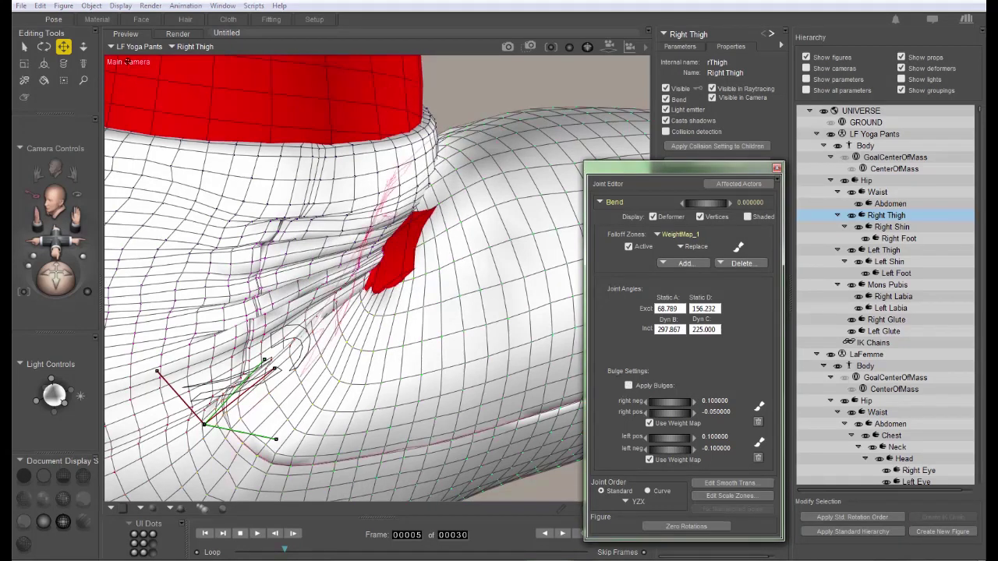
{"action": "left_click", "coordinate": [139, 47]}
{"action": "left_click", "coordinate": [143, 52]}
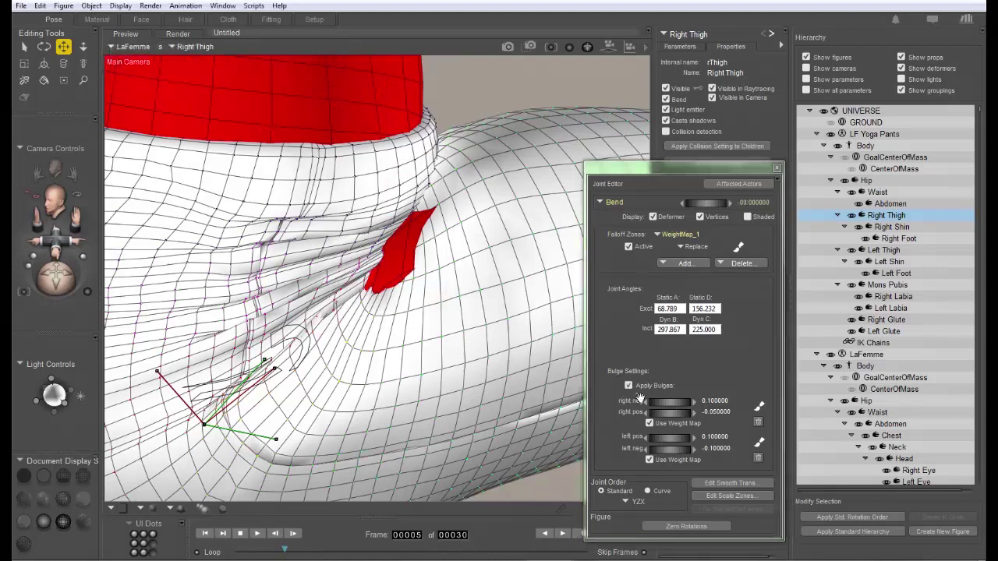
{"action": "left_click", "coordinate": [629, 387]}
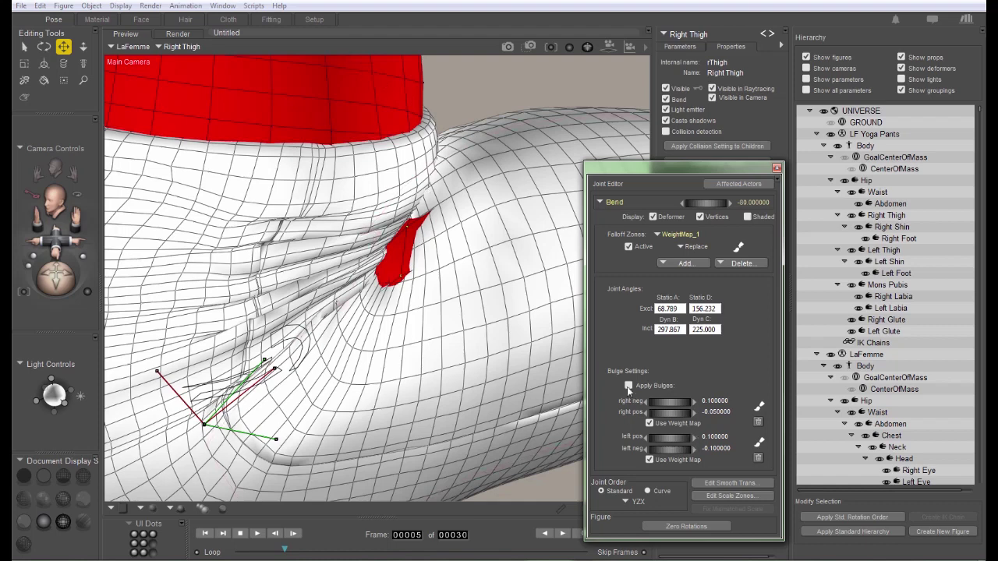
{"action": "left_click", "coordinate": [629, 386]}
{"action": "left_click", "coordinate": [133, 48]}
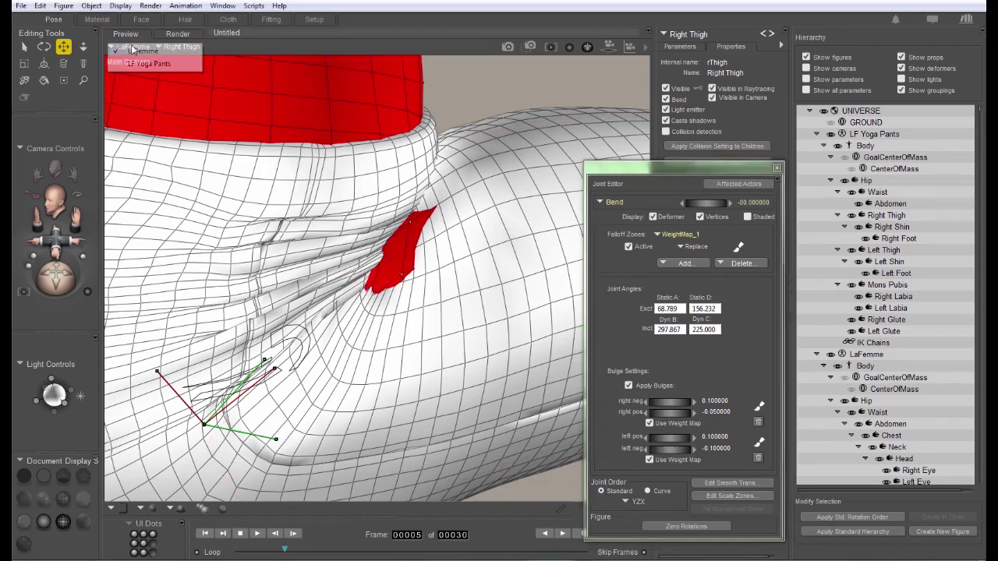
{"action": "left_click", "coordinate": [148, 63]}
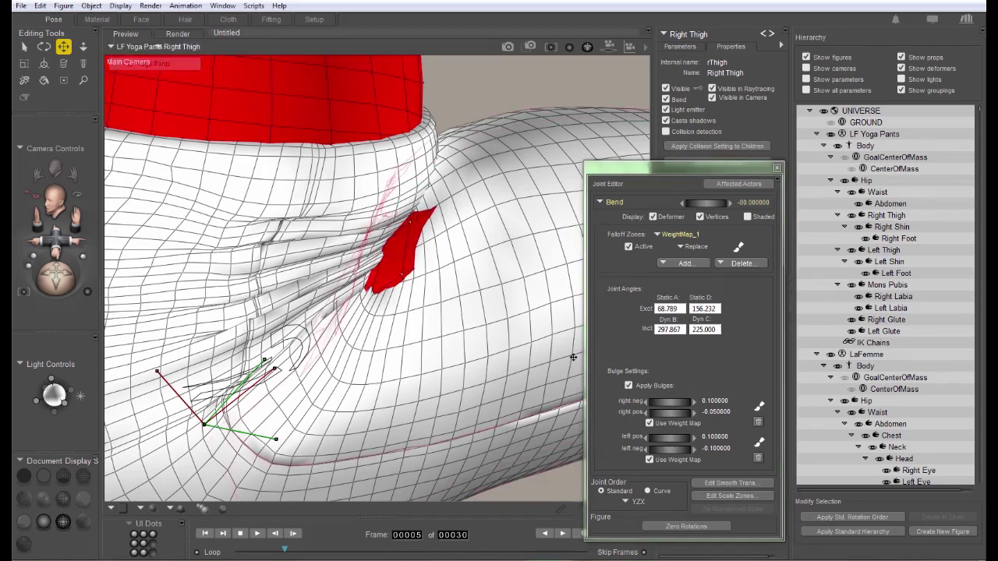
{"action": "left_click", "coordinate": [630, 386]}
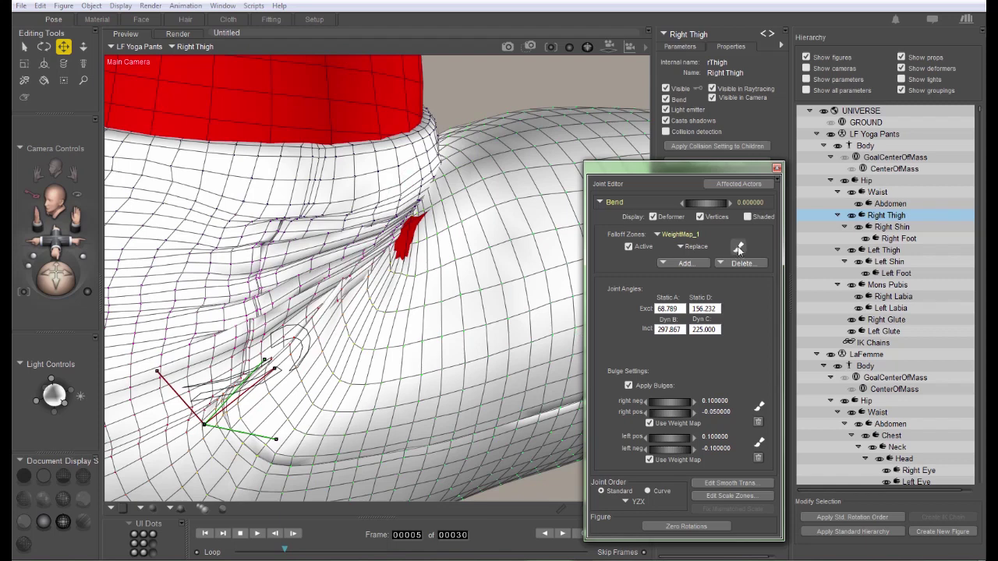
Add bend weight to WeightMap_1 at the hip crease where the body pokes through, using radius 0.0176 and magnitude 0.0352
{"action": "left_click", "coordinate": [737, 248]}
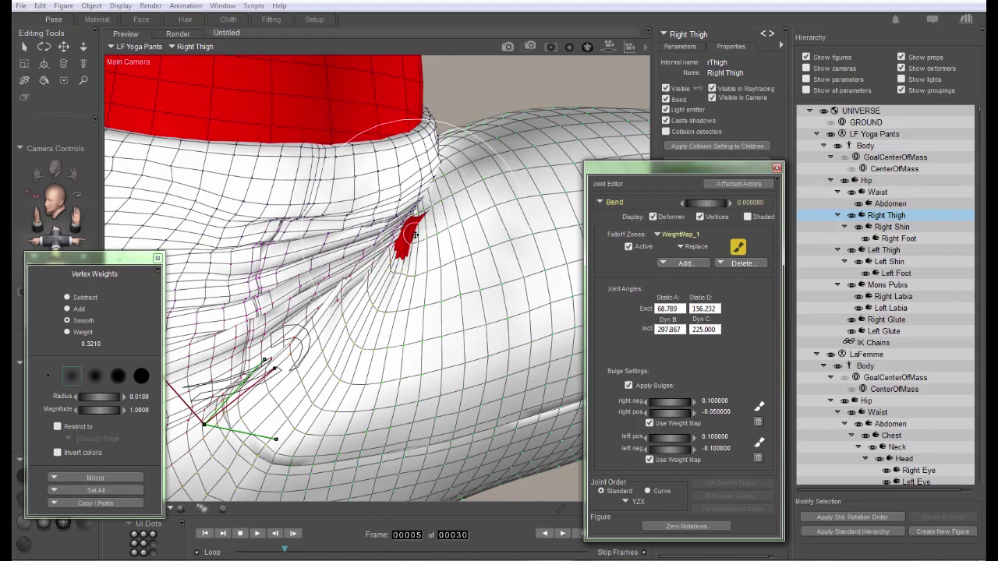
{"action": "left_click", "coordinate": [66, 310]}
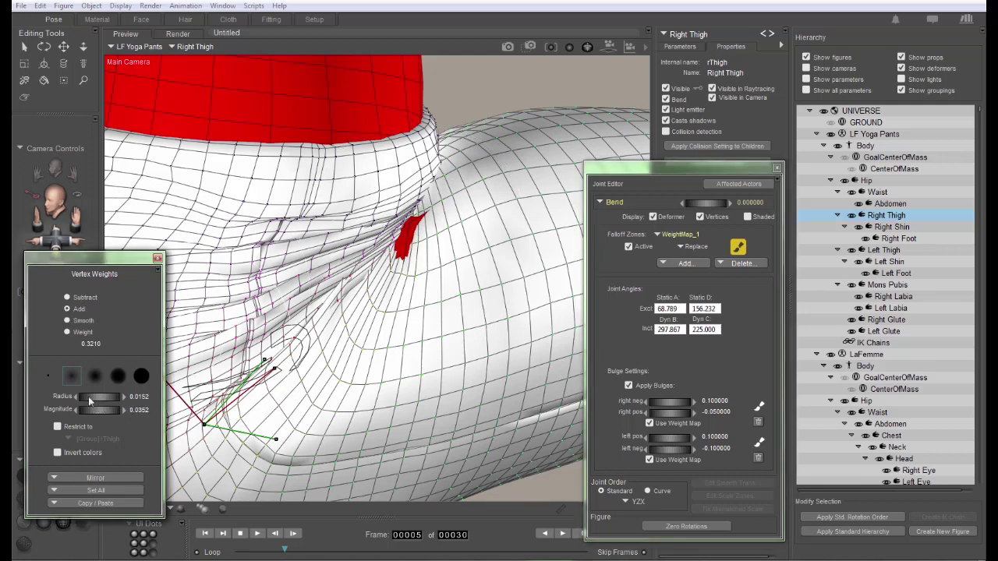
{"action": "left_click_drag", "start_coordinate": [102, 399], "coordinate": [113, 398]}
{"action": "left_click", "coordinate": [411, 248]}
{"action": "left_click_drag", "start_coordinate": [412, 249], "coordinate": [409, 248]}
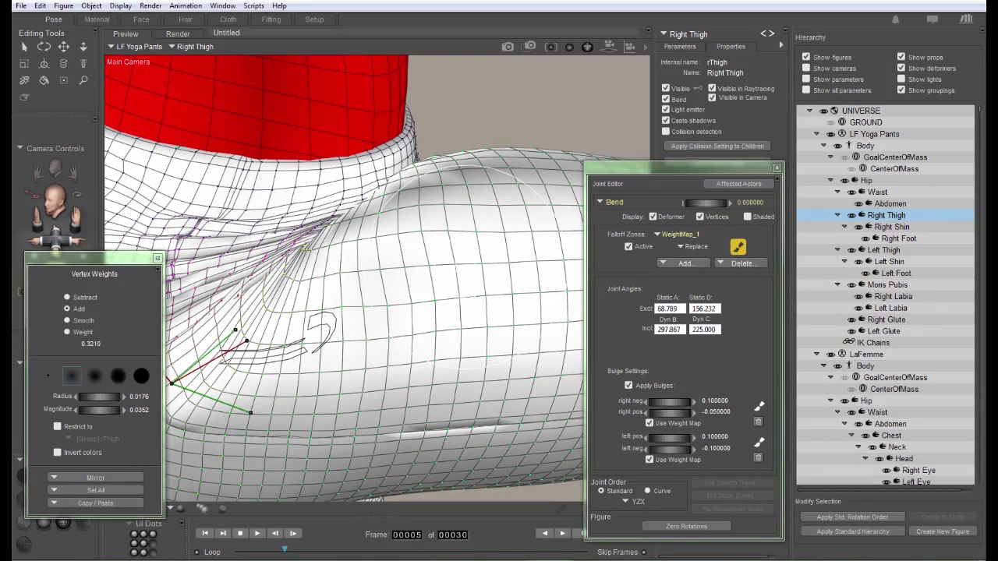
Go back to frame 3 and check the keyframes of LaFemme and the LF Yoga Pants on the animation timeline
{"action": "key", "text": "Left"}
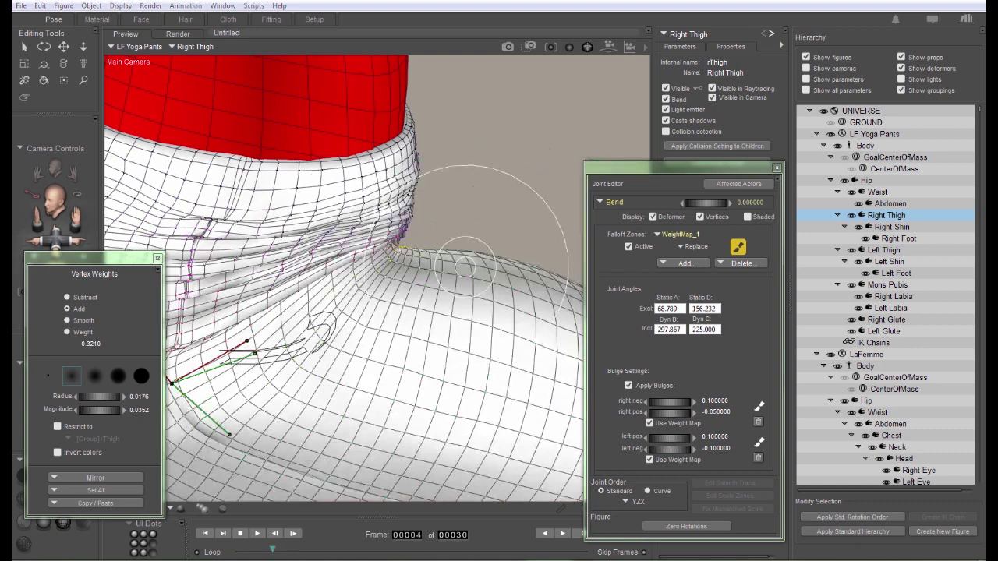
{"action": "key", "text": "Left"}
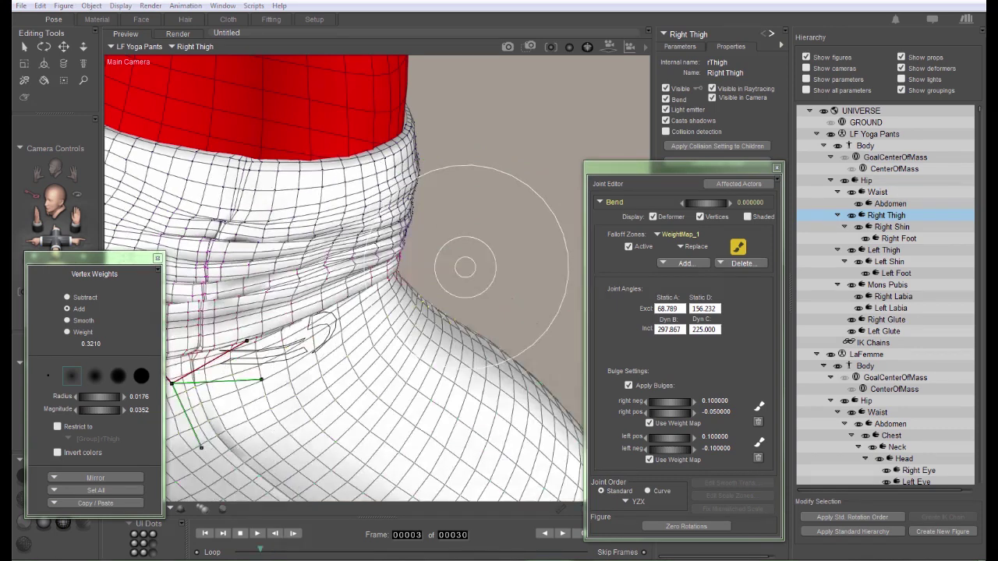
{"action": "left_click_drag", "start_coordinate": [986, 145], "coordinate": [806, 142]}
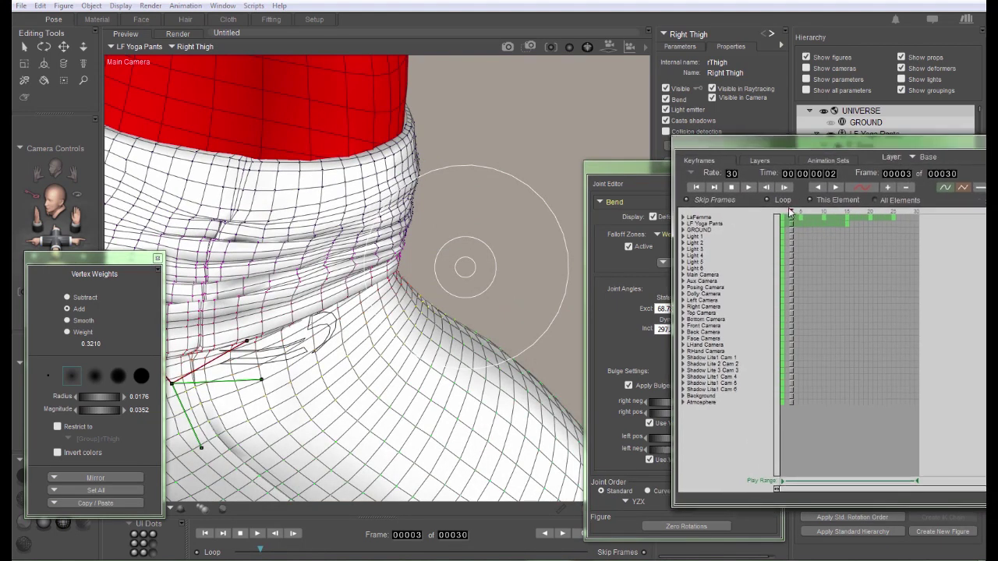
{"action": "left_click_drag", "start_coordinate": [789, 210], "coordinate": [791, 209]}
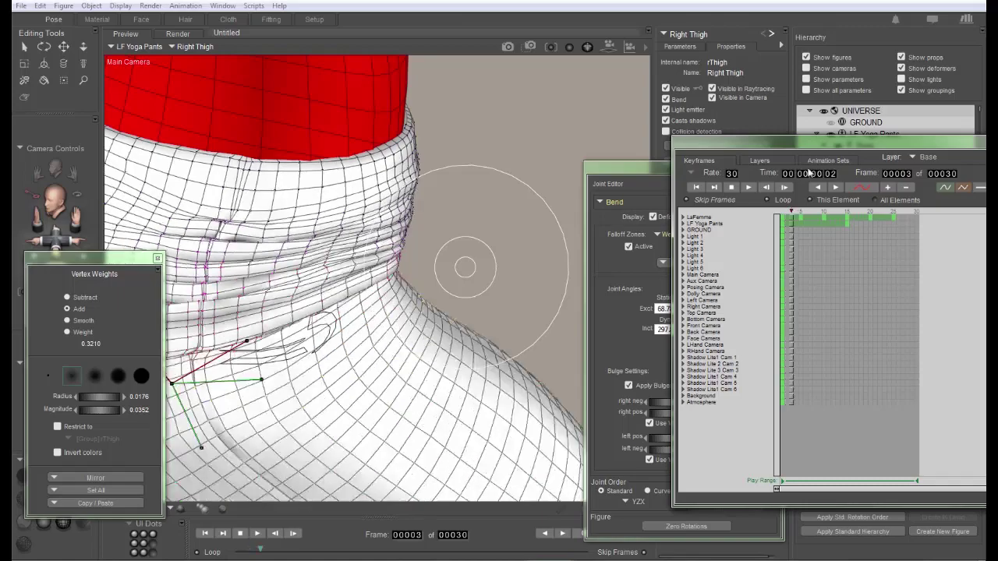
{"action": "left_click_drag", "start_coordinate": [837, 147], "coordinate": [994, 147]}
Try adding bend weight to the pants' folds above the right thigh at frame 3, and undo the stroke
{"action": "left_click_drag", "start_coordinate": [587, 47], "coordinate": [537, 204]}
{"action": "left_click", "coordinate": [67, 308]}
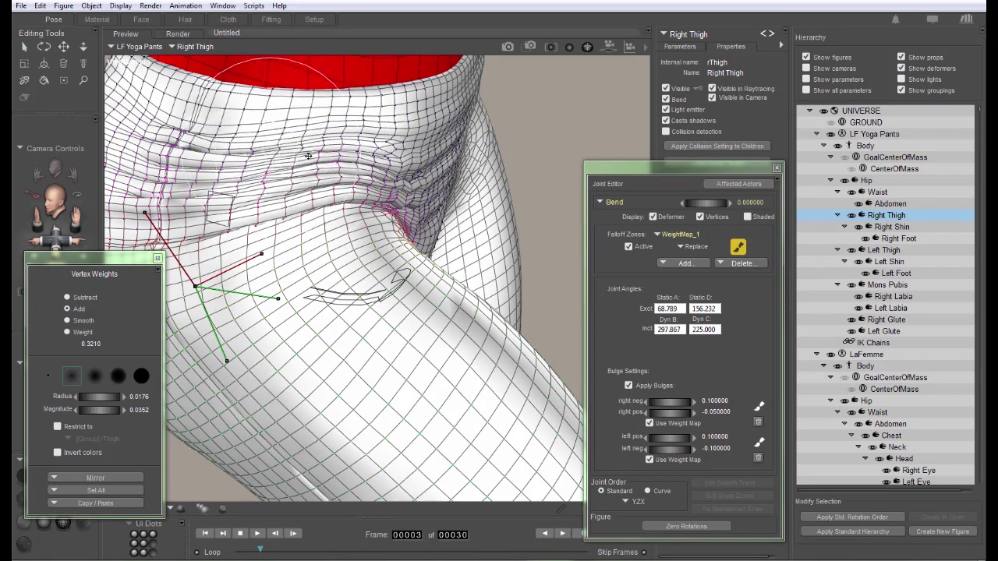
{"action": "mouse_move", "coordinate": [389, 138]}
{"action": "left_mouse_down"}
{"action": "mouse_move", "coordinate": [400, 167]}
{"action": "mouse_move", "coordinate": [379, 181]}
{"action": "mouse_move", "coordinate": [336, 176]}
{"action": "mouse_move", "coordinate": [351, 158]}
{"action": "left_mouse_up"}
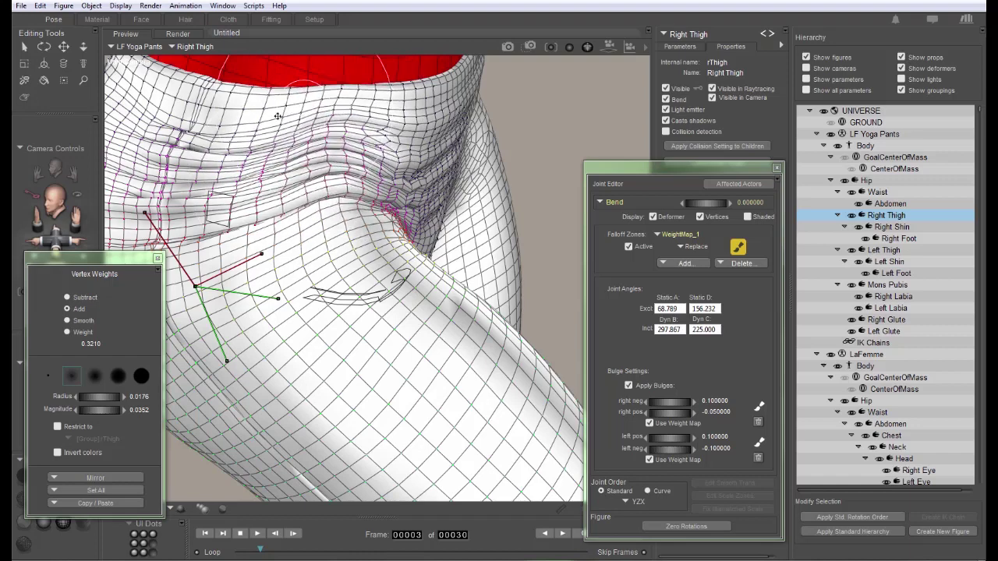
{"action": "key", "text": "ctrl+z"}
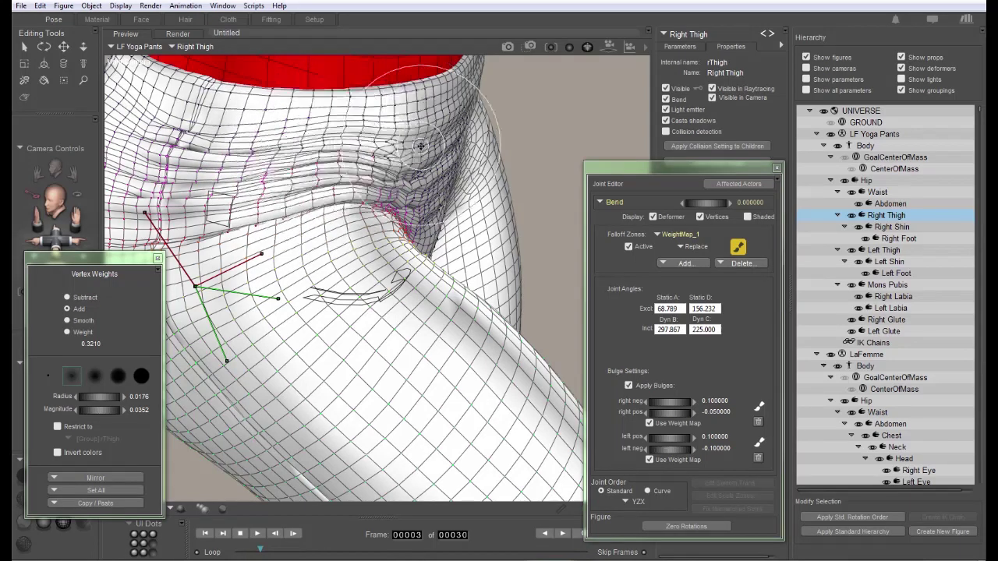
Subtract bend weight from WeightMap_1 across the pants' right buttock at frame 5 with radius 0.0419 and magnitude 0.0333
{"action": "mouse_move", "coordinate": [421, 145]}
{"action": "middle_mouse_down"}
{"action": "mouse_move", "coordinate": [452, 149]}
{"action": "mouse_move", "coordinate": [443, 152]}
{"action": "mouse_move", "coordinate": [457, 175]}
{"action": "mouse_move", "coordinate": [413, 111]}
{"action": "middle_mouse_up"}
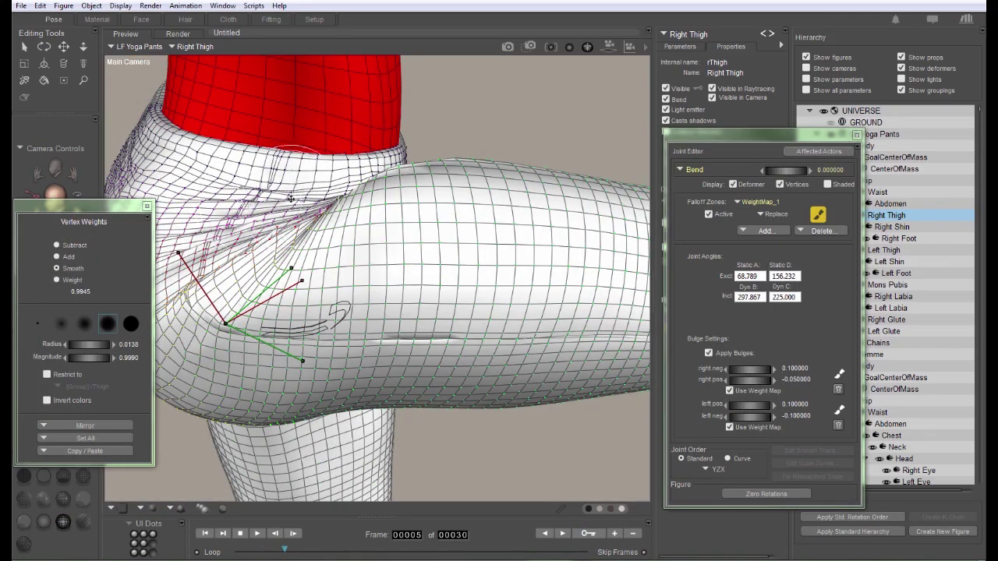
{"action": "middle_click_drag", "start_coordinate": [269, 204], "coordinate": [276, 230]}
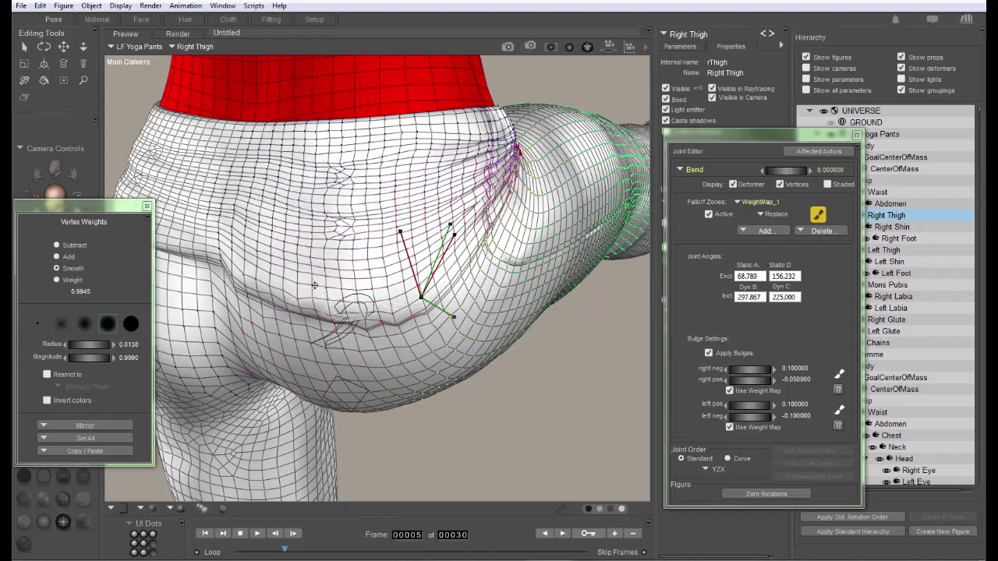
{"action": "middle_click_drag", "start_coordinate": [308, 277], "coordinate": [275, 235]}
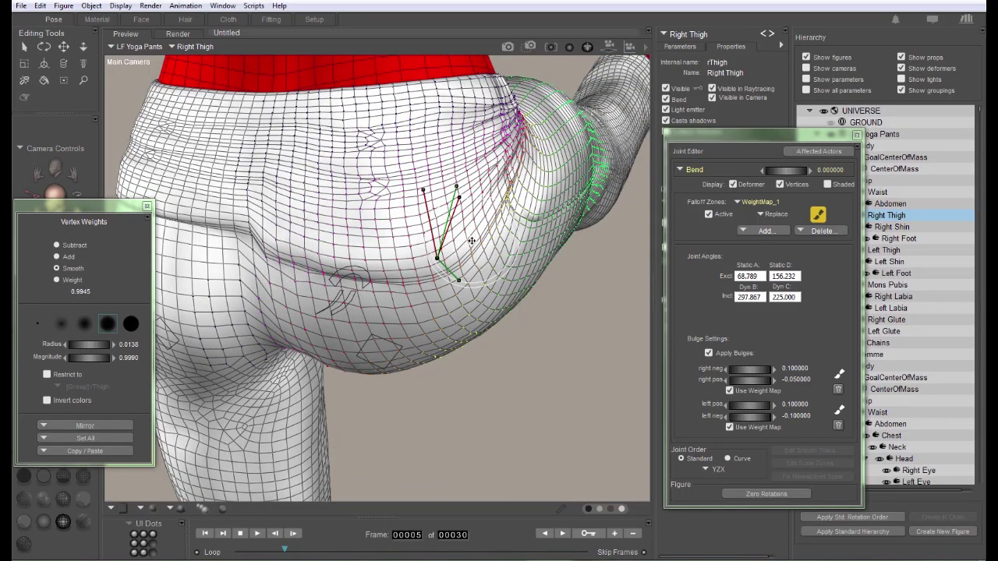
{"action": "middle_click_drag", "start_coordinate": [472, 241], "coordinate": [414, 251]}
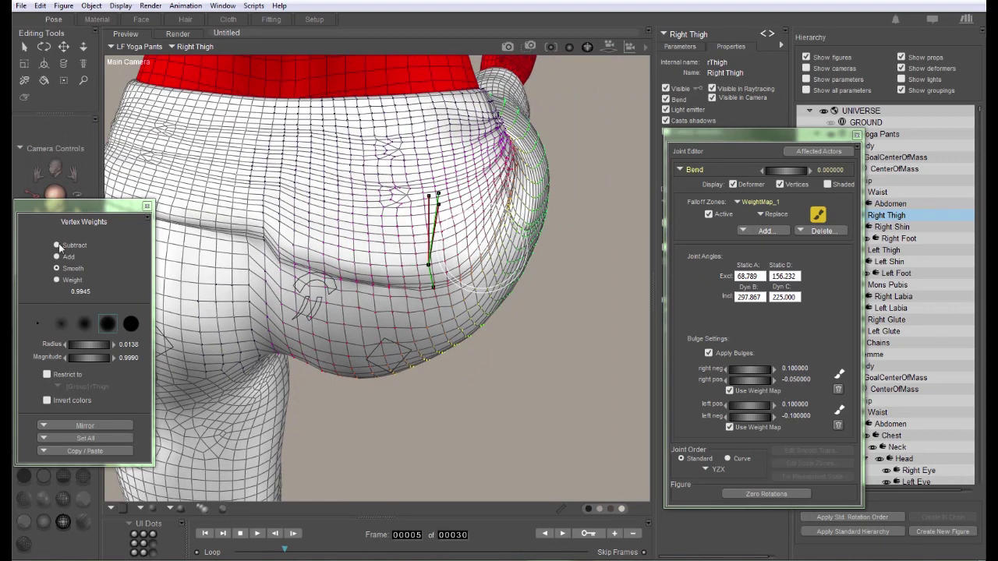
{"action": "left_click", "coordinate": [56, 245]}
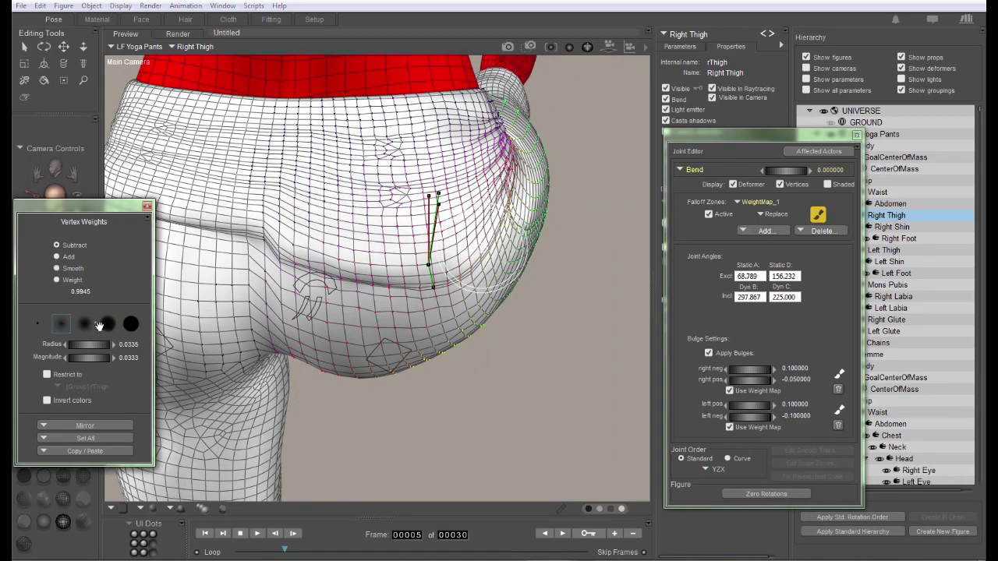
{"action": "left_click", "coordinate": [114, 346]}
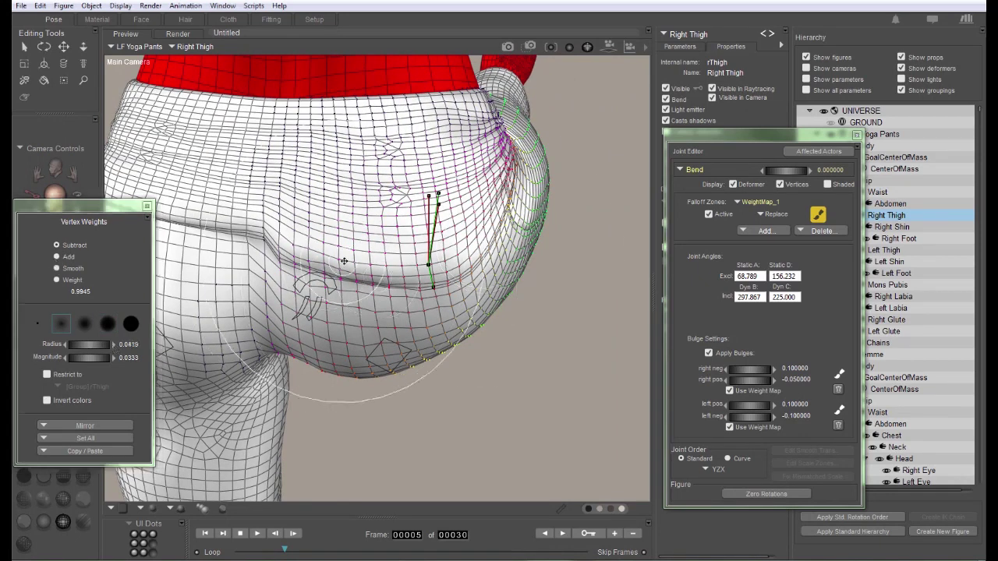
{"action": "mouse_move", "coordinate": [344, 262]}
{"action": "left_mouse_down"}
{"action": "mouse_move", "coordinate": [455, 271]}
{"action": "mouse_move", "coordinate": [314, 242]}
{"action": "mouse_move", "coordinate": [466, 254]}
{"action": "mouse_move", "coordinate": [484, 234]}
{"action": "mouse_move", "coordinate": [343, 236]}
{"action": "mouse_move", "coordinate": [478, 224]}
{"action": "mouse_move", "coordinate": [458, 195]}
{"action": "left_mouse_up"}
{"action": "middle_click_drag", "start_coordinate": [354, 293], "coordinate": [363, 301]}
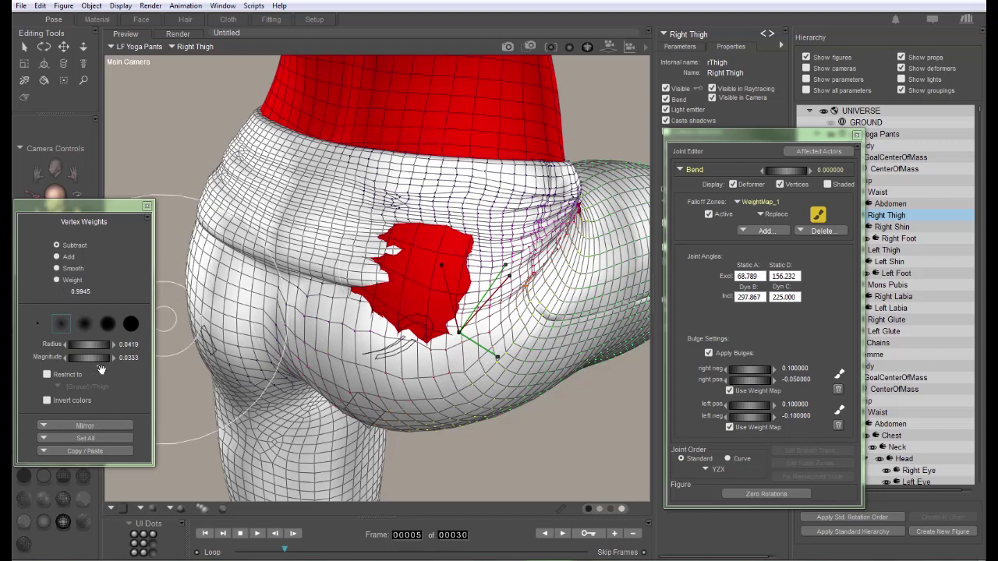
Sample the bend weight from LaFemme's right thigh at the buttock poke-through as the weight for painting
{"action": "left_click", "coordinate": [56, 280]}
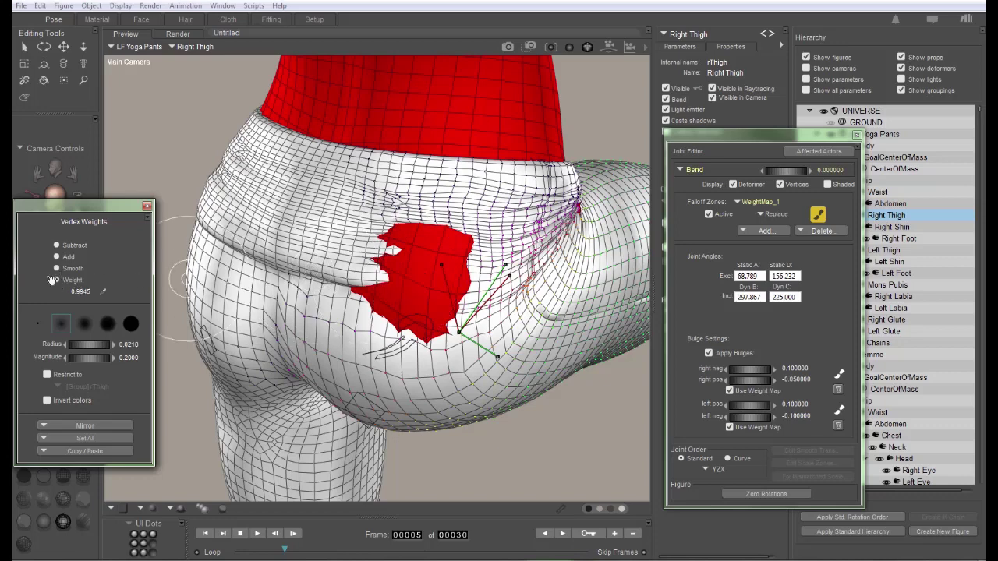
{"action": "left_click", "coordinate": [104, 292]}
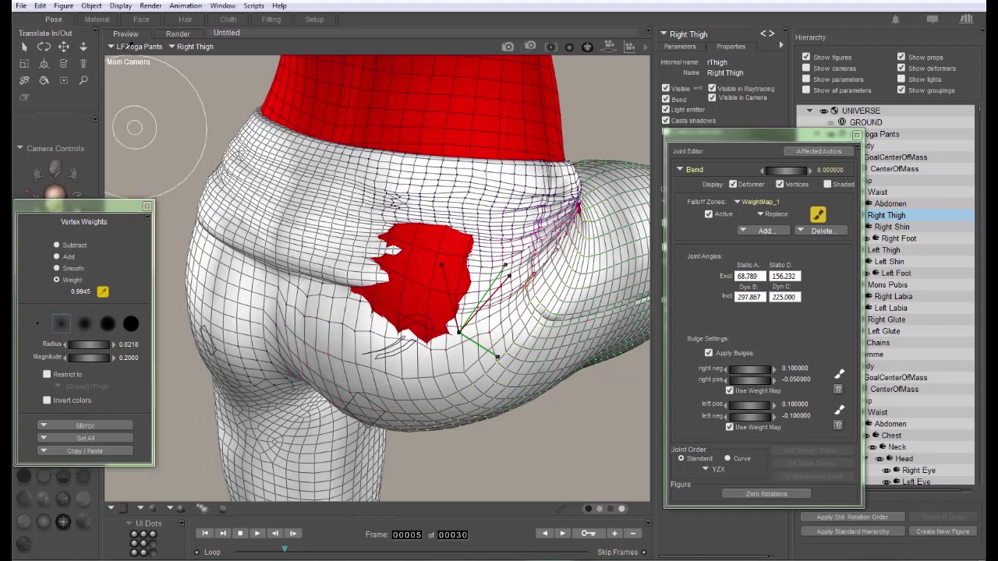
{"action": "left_click", "coordinate": [140, 46]}
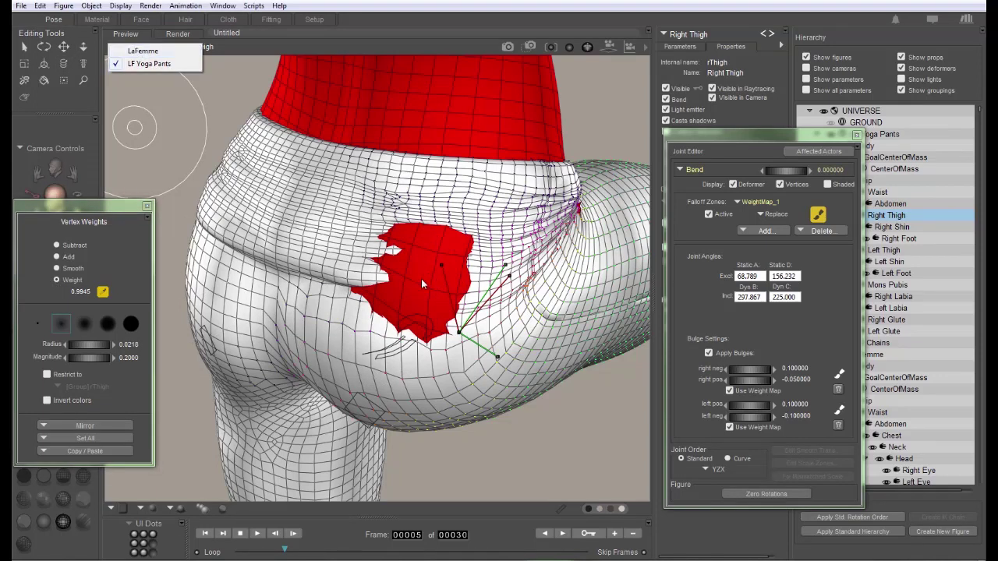
{"action": "left_click", "coordinate": [142, 50]}
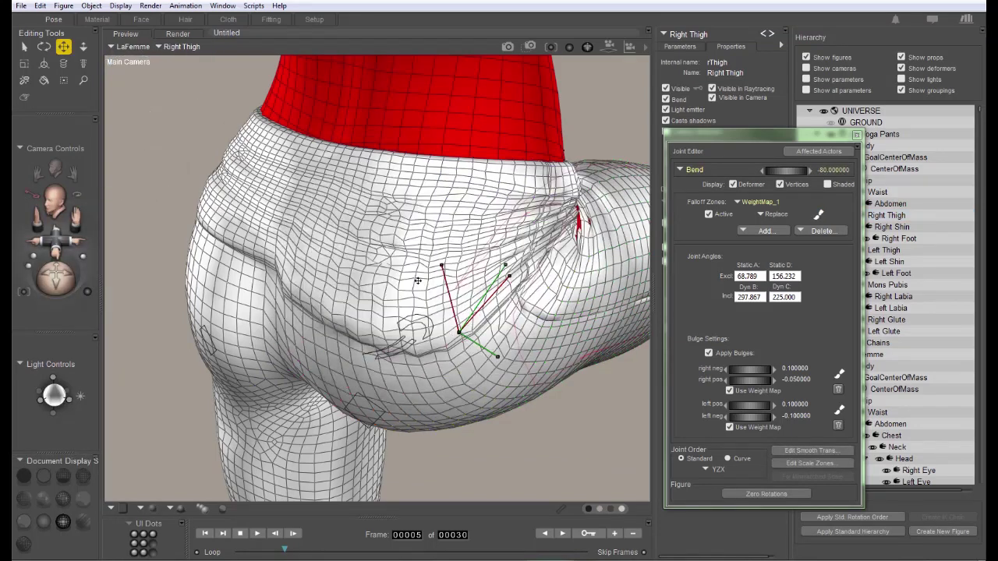
{"action": "left_click", "coordinate": [818, 214]}
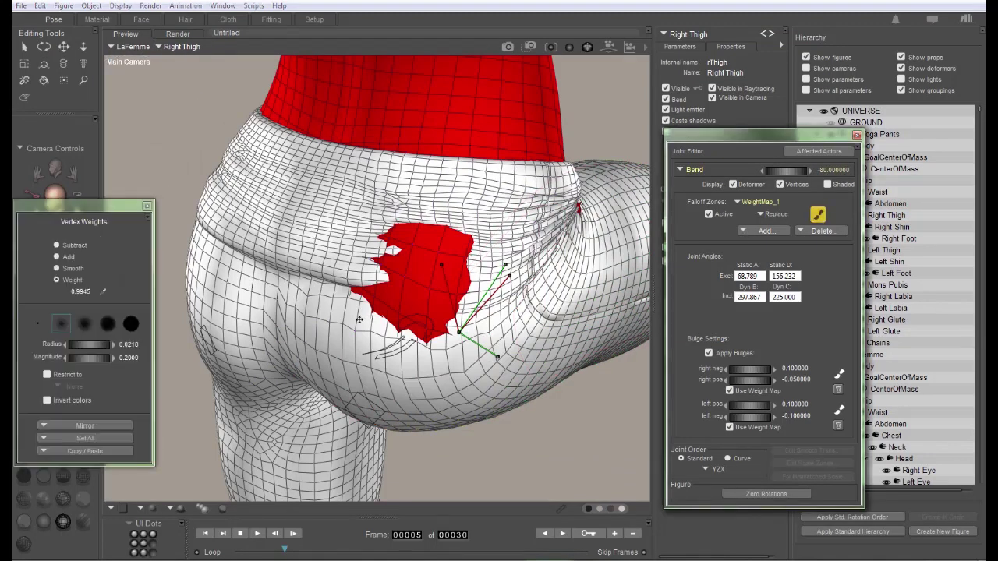
{"action": "left_click", "coordinate": [102, 291]}
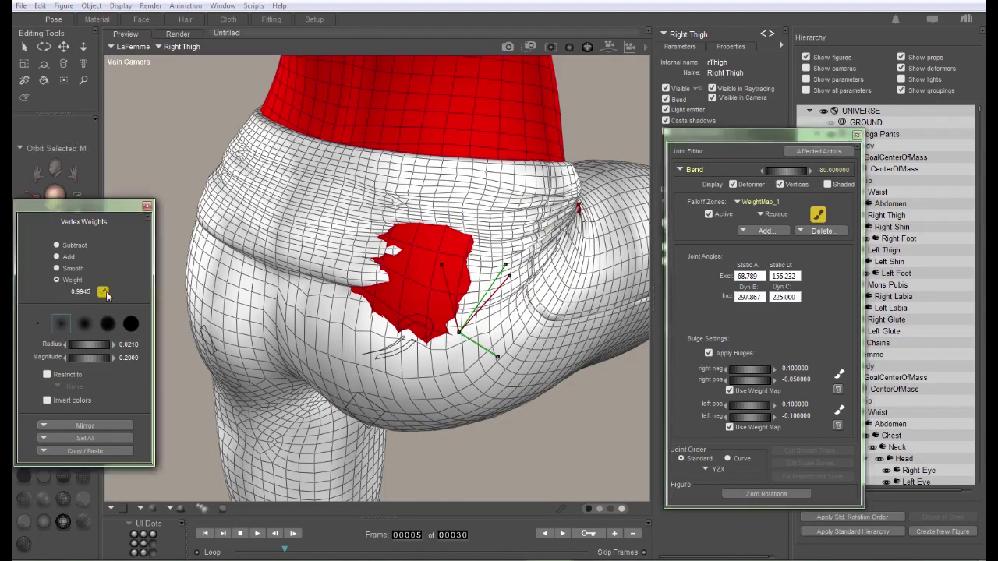
{"action": "left_click", "coordinate": [426, 288]}
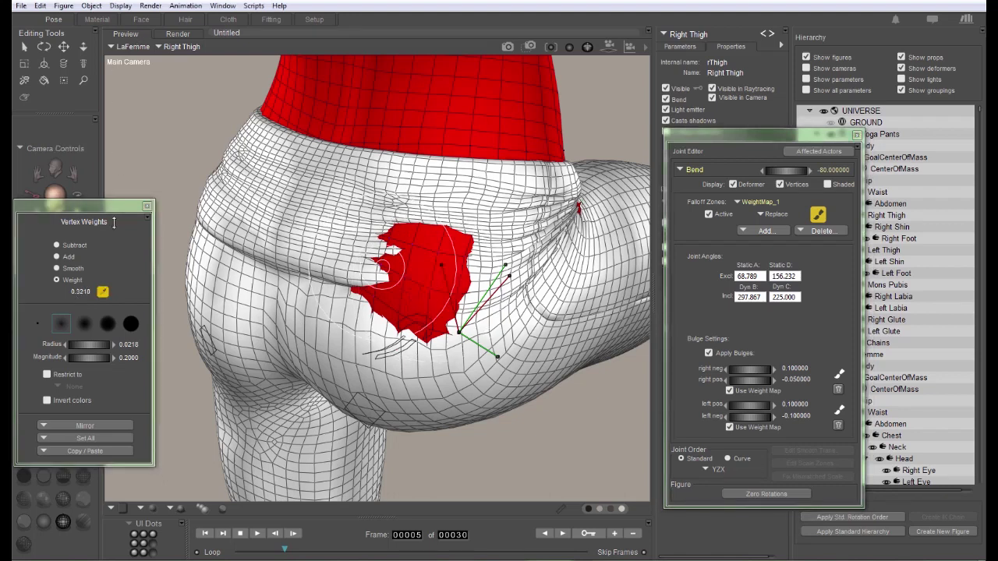
{"action": "left_click", "coordinate": [103, 291]}
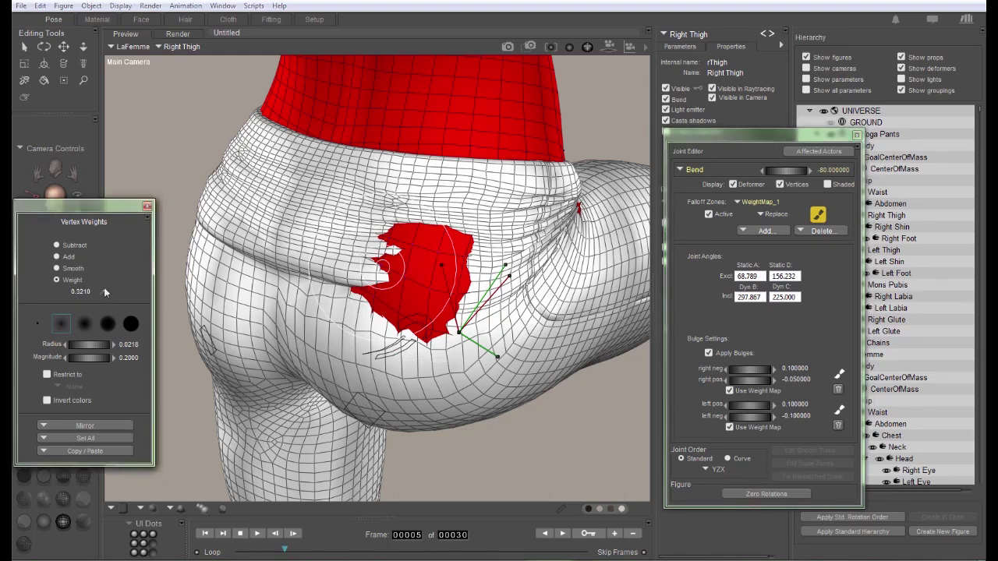
Paint the 0.3210 weight over the buttock poke-through on the LF Yoga Pants, and close the last gap by adding weight
{"action": "left_click", "coordinate": [135, 47]}
{"action": "left_click", "coordinate": [147, 64]}
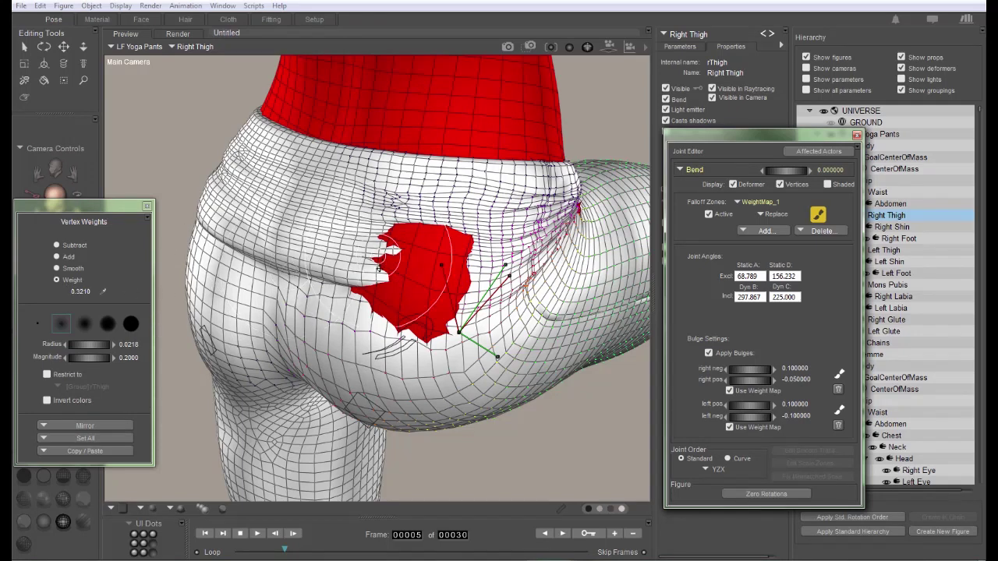
{"action": "left_click_drag", "start_coordinate": [385, 274], "coordinate": [398, 275]}
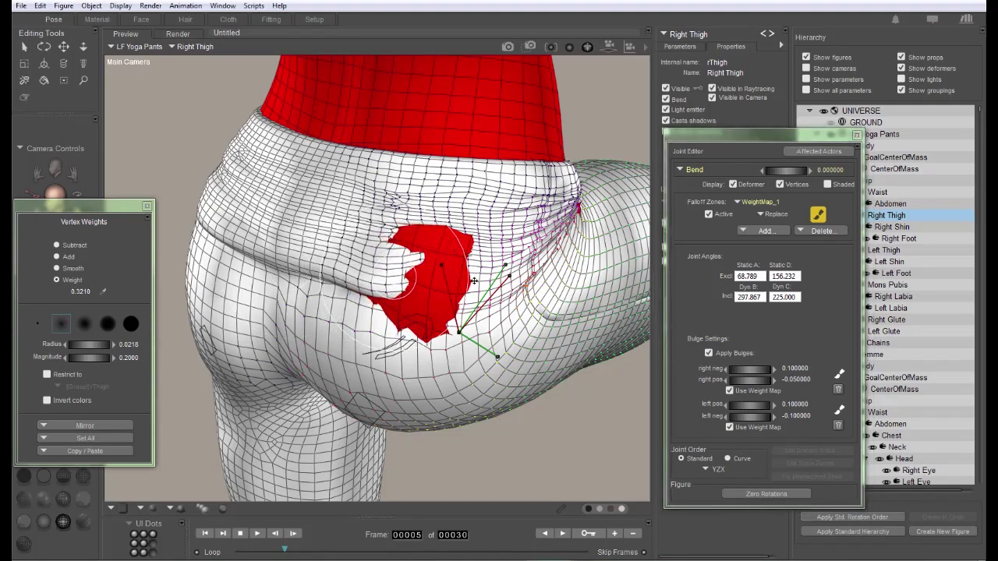
{"action": "mouse_move", "coordinate": [475, 268]}
{"action": "left_mouse_down"}
{"action": "mouse_move", "coordinate": [448, 262]}
{"action": "mouse_move", "coordinate": [402, 312]}
{"action": "mouse_move", "coordinate": [437, 285]}
{"action": "mouse_move", "coordinate": [405, 312]}
{"action": "mouse_move", "coordinate": [449, 241]}
{"action": "mouse_move", "coordinate": [413, 241]}
{"action": "mouse_move", "coordinate": [433, 301]}
{"action": "mouse_move", "coordinate": [410, 331]}
{"action": "mouse_move", "coordinate": [451, 335]}
{"action": "mouse_move", "coordinate": [401, 329]}
{"action": "left_mouse_up"}
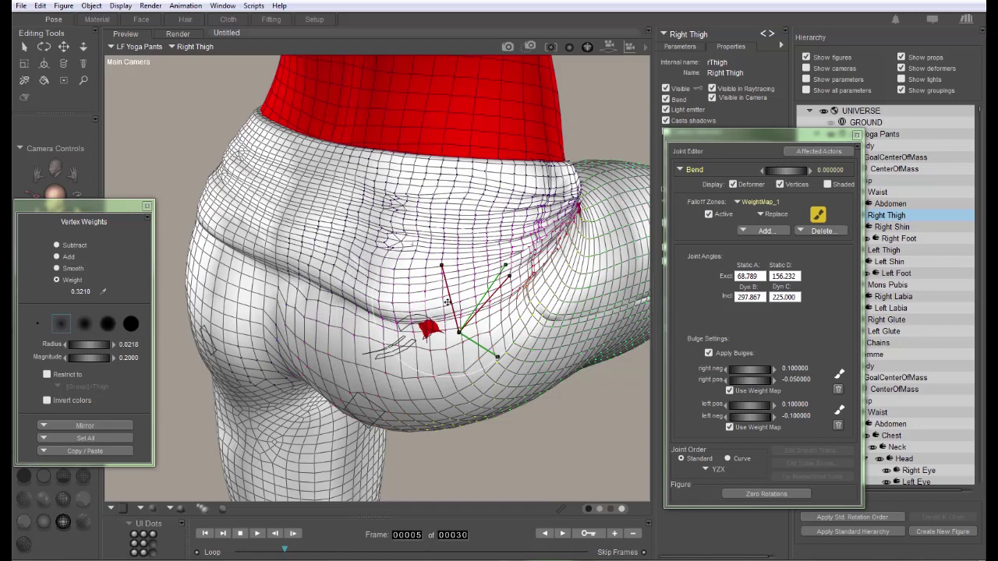
{"action": "left_click", "coordinate": [56, 257]}
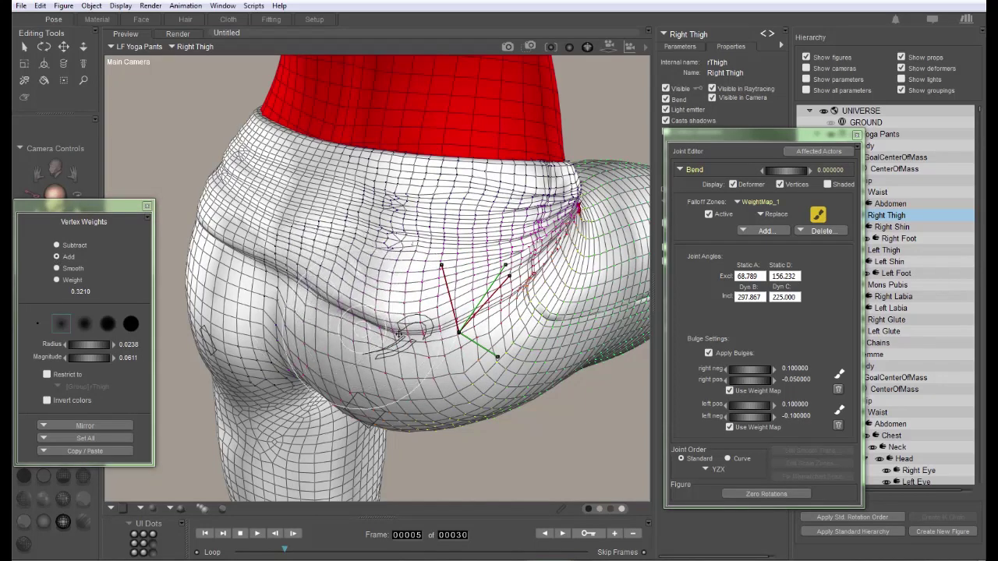
Examine the pants' right hip and thigh bend from several angles across the test poses between frames 5 and 15
{"action": "scroll", "coordinate": [589, 282], "scroll_direction": "down", "scroll_amount": 2}
{"action": "middle_click_drag", "start_coordinate": [589, 282], "coordinate": [589, 282]}
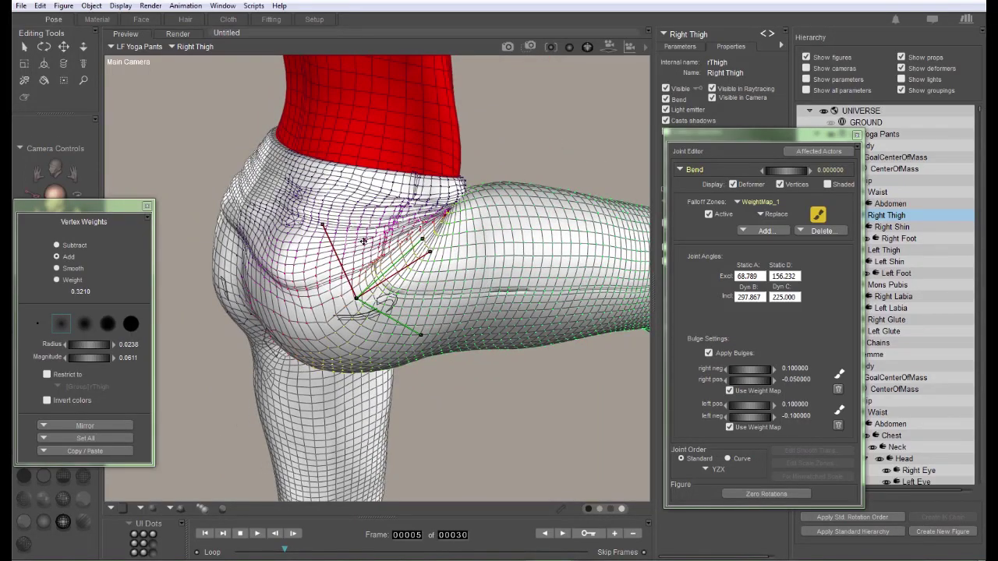
{"action": "scroll", "coordinate": [364, 241], "scroll_direction": "up", "scroll_amount": 3}
{"action": "middle_click_drag", "start_coordinate": [364, 242], "coordinate": [266, 168]}
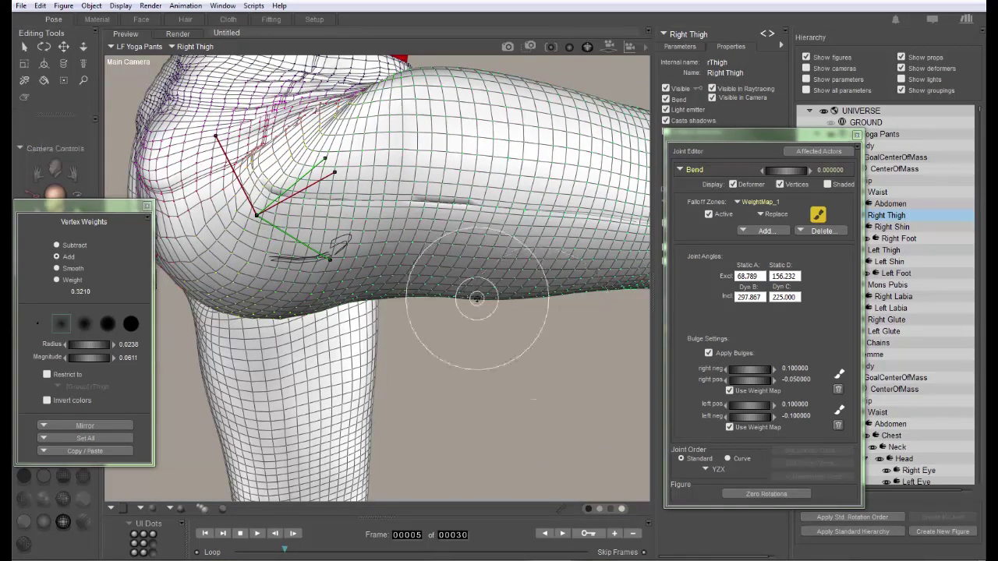
{"action": "scroll", "coordinate": [476, 297], "scroll_direction": "down", "scroll_amount": 5}
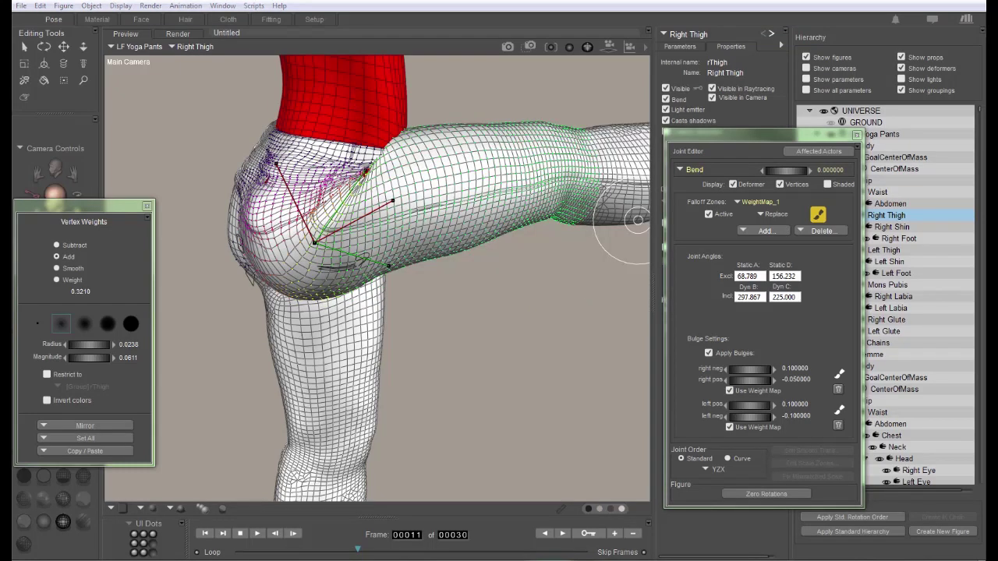
{"action": "key", "text": "Left"}
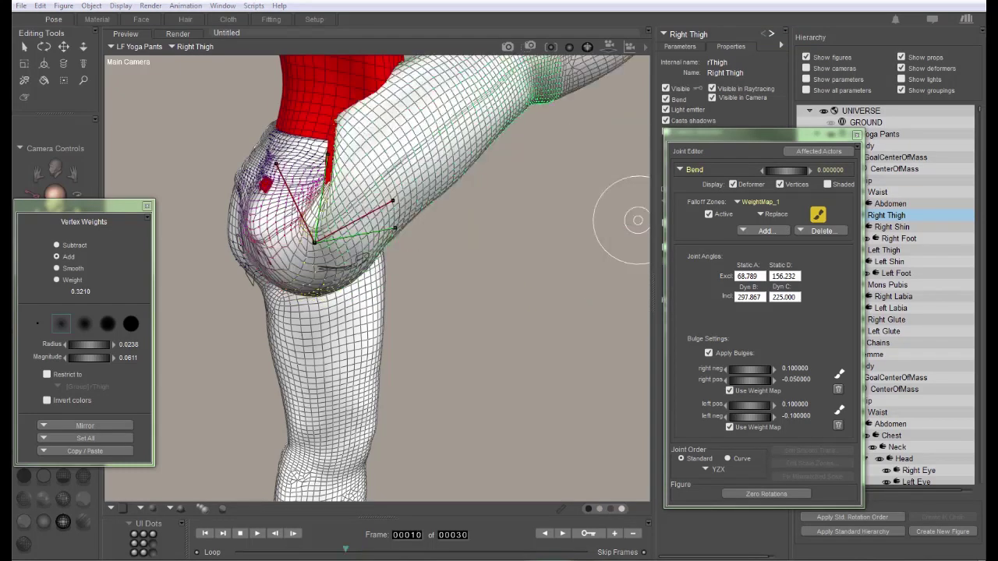
{"action": "key", "text": "Right"}
{"action": "key", "text": "Right"}
{"action": "key", "text": "Right"}
{"action": "key", "text": "Right"}
{"action": "key", "text": "Right"}
{"action": "mouse_move", "coordinate": [640, 221]}
{"action": "middle_mouse_down"}
{"action": "mouse_move", "coordinate": [577, 242]}
{"action": "mouse_move", "coordinate": [653, 232]}
{"action": "middle_mouse_up"}
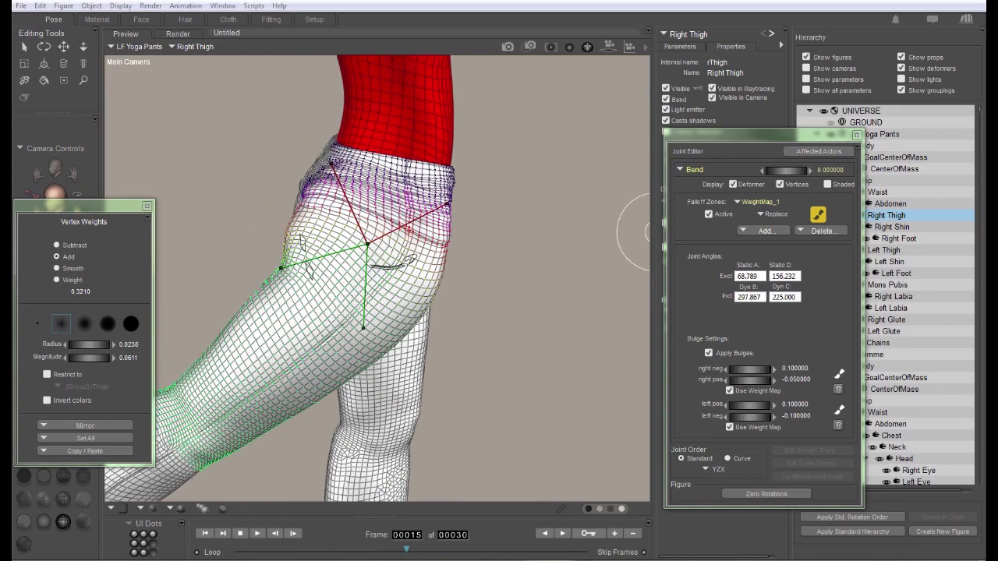
{"action": "key", "text": "Left"}
{"action": "key", "text": "Left"}
{"action": "key", "text": "Left"}
{"action": "key", "text": "Left"}
{"action": "key", "text": "Left"}
{"action": "key", "text": "Left"}
{"action": "key", "text": "Left"}
{"action": "key", "text": "Left"}
{"action": "key", "text": "Left"}
{"action": "key", "text": "Left"}
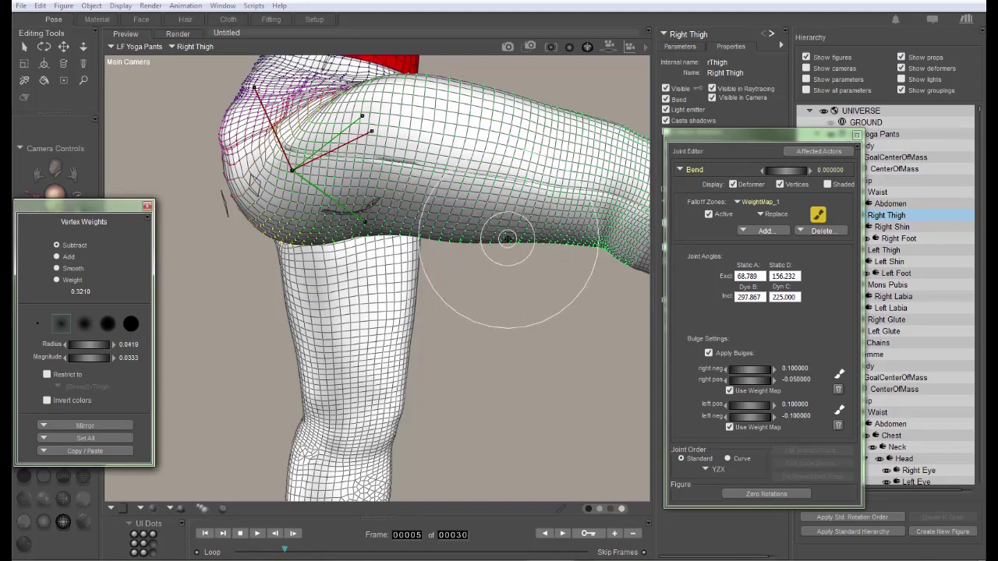
Subtract bend weight along the underside of the right thigh at frame 5, and check the back of the thigh at frame 15
{"action": "left_click_drag", "start_coordinate": [508, 239], "coordinate": [423, 238]}
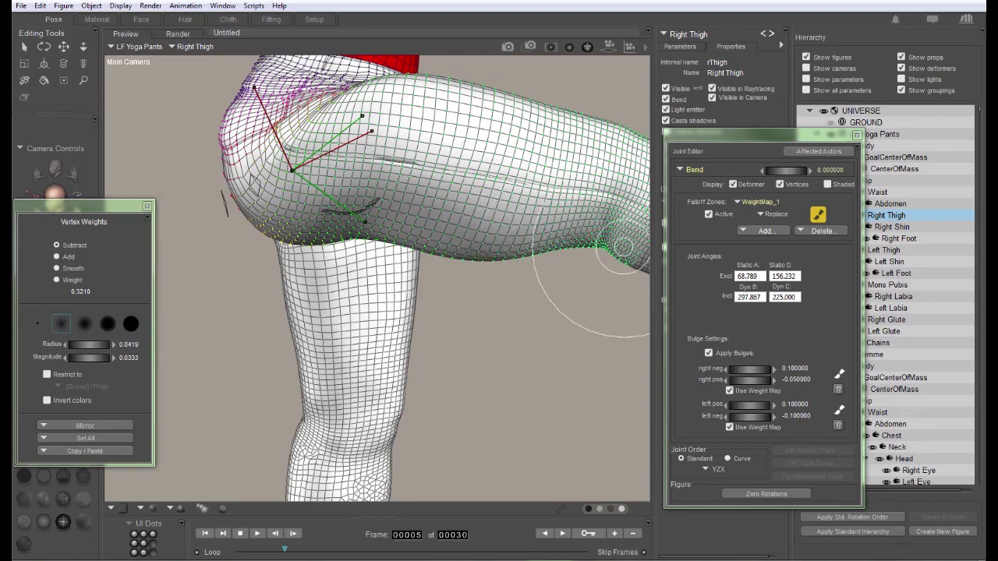
{"action": "key", "text": "ctrl+z"}
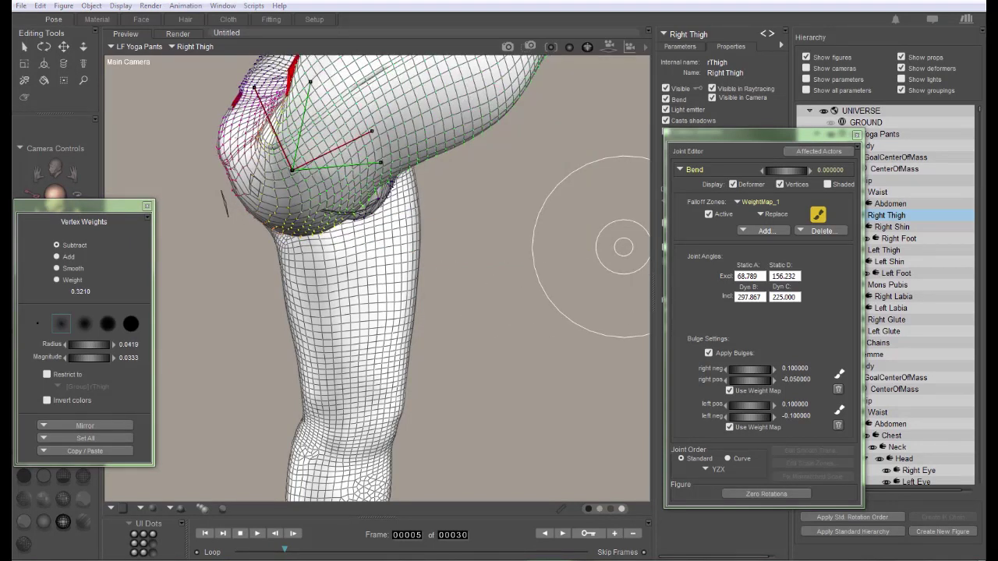
{"action": "mouse_move", "coordinate": [284, 551]}
{"action": "left_mouse_down"}
{"action": "mouse_move", "coordinate": [418, 550]}
{"action": "mouse_move", "coordinate": [407, 551]}
{"action": "left_mouse_up"}
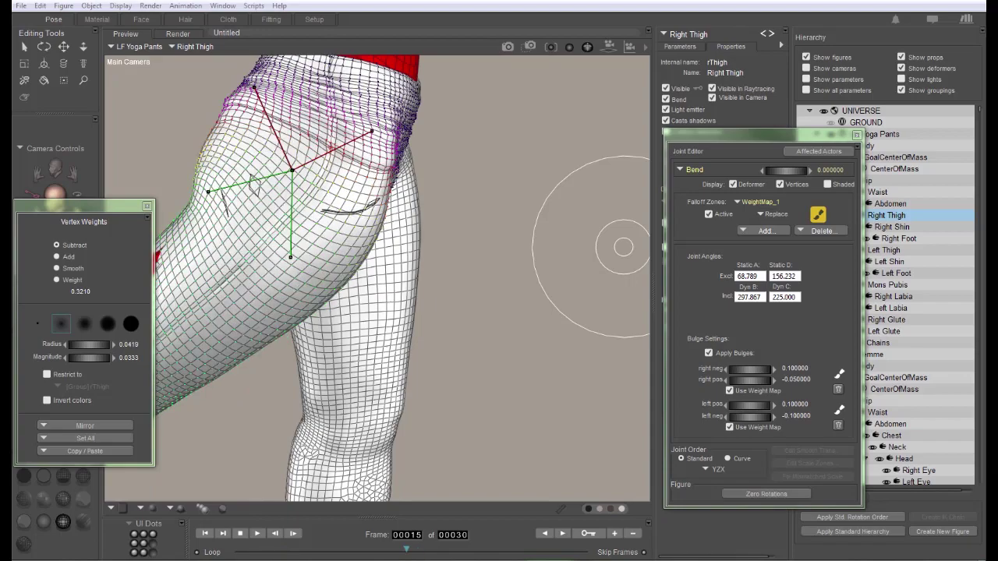
{"action": "mouse_move", "coordinate": [623, 247]}
{"action": "middle_mouse_down"}
{"action": "mouse_move", "coordinate": [606, 232]}
{"action": "mouse_move", "coordinate": [717, 249]}
{"action": "middle_mouse_up"}
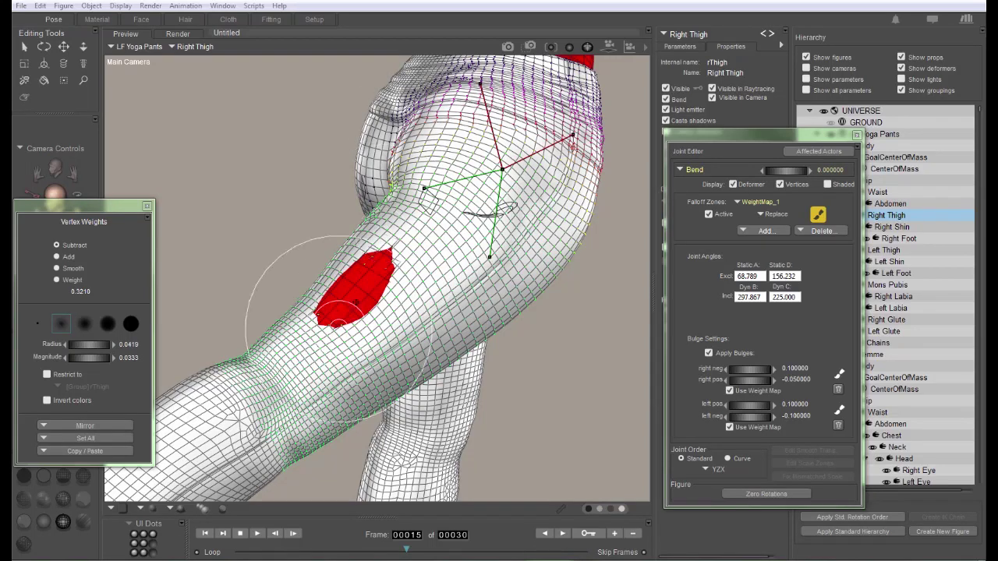
Add bend weight over the poke-through behind the right thigh with radius 0.0394 and magnitude 0.0611, and switch the brush to Smooth
{"action": "left_click", "coordinate": [56, 257]}
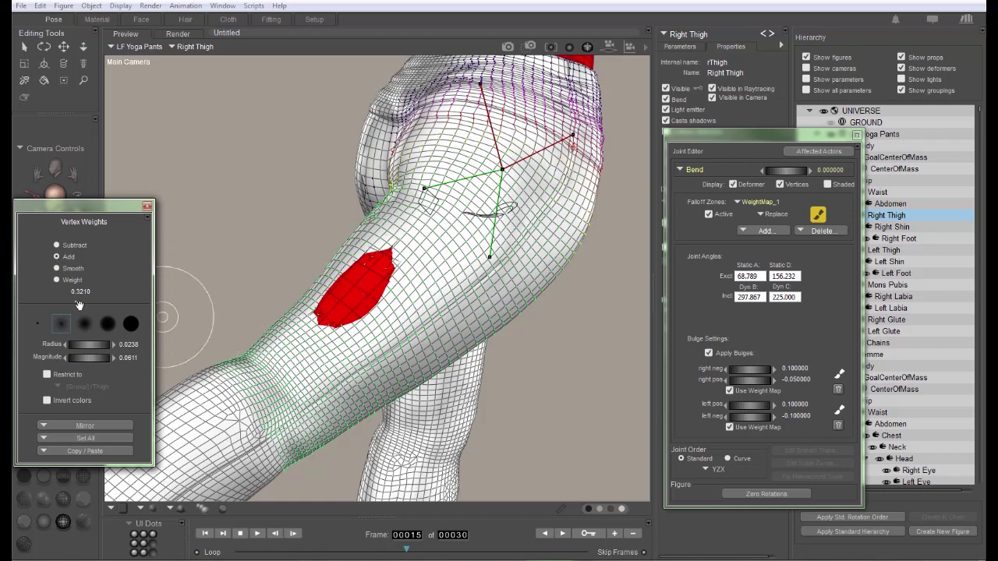
{"action": "left_click_drag", "start_coordinate": [83, 345], "coordinate": [182, 347]}
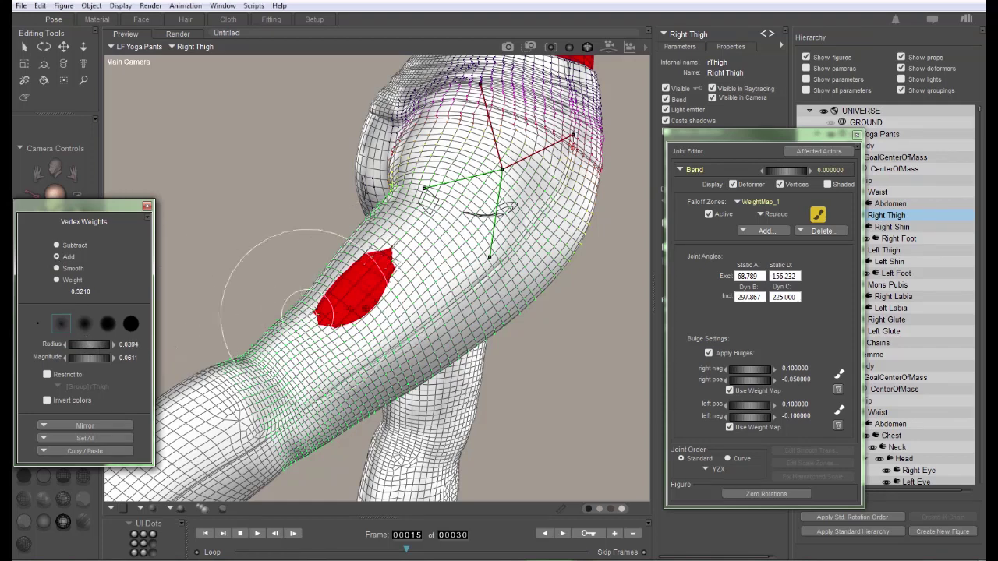
{"action": "mouse_move", "coordinate": [309, 291]}
{"action": "left_mouse_down"}
{"action": "mouse_move", "coordinate": [388, 284]}
{"action": "mouse_move", "coordinate": [313, 301]}
{"action": "mouse_move", "coordinate": [270, 340]}
{"action": "left_mouse_up"}
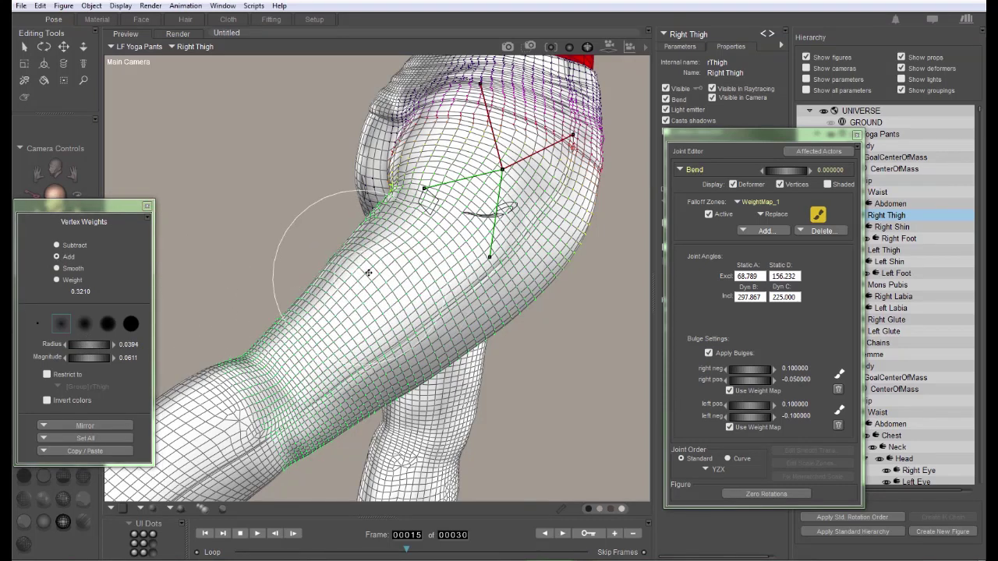
{"action": "left_click", "coordinate": [56, 268]}
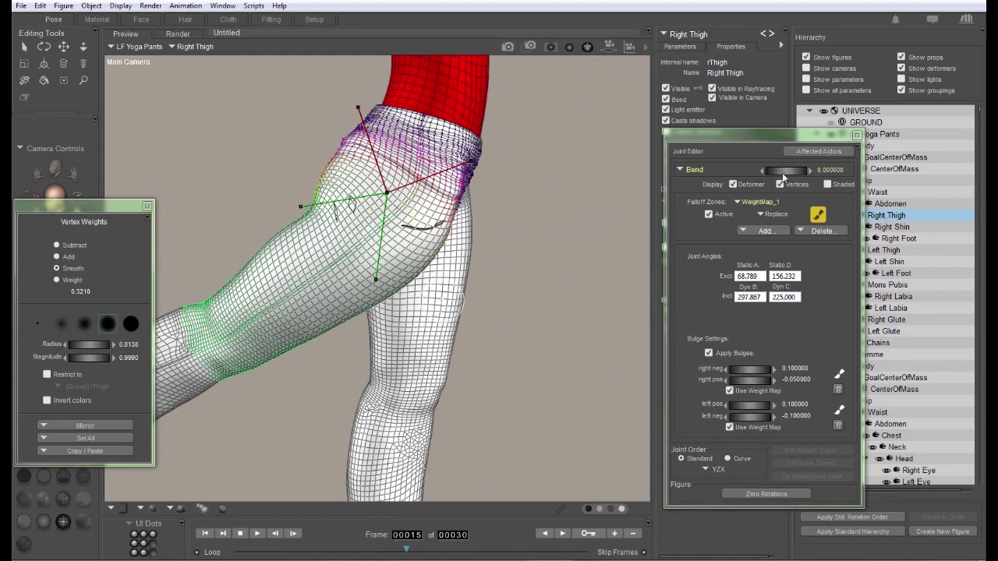
Try setting the pants' right thigh Bend to -16 at frame 15, and undo the change
{"action": "left_click_drag", "start_coordinate": [784, 173], "coordinate": [772, 178]}
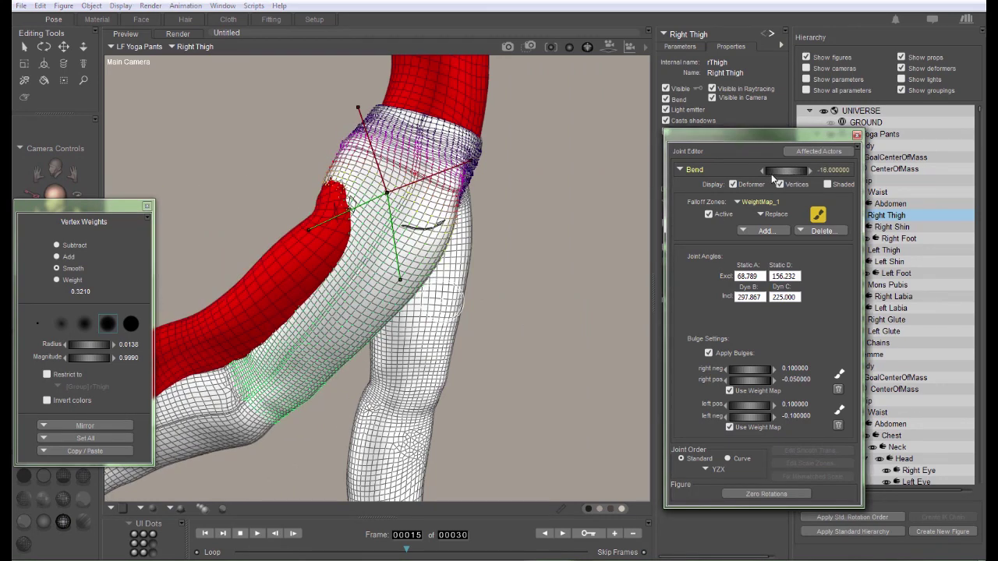
{"action": "key", "text": "ctrl+z"}
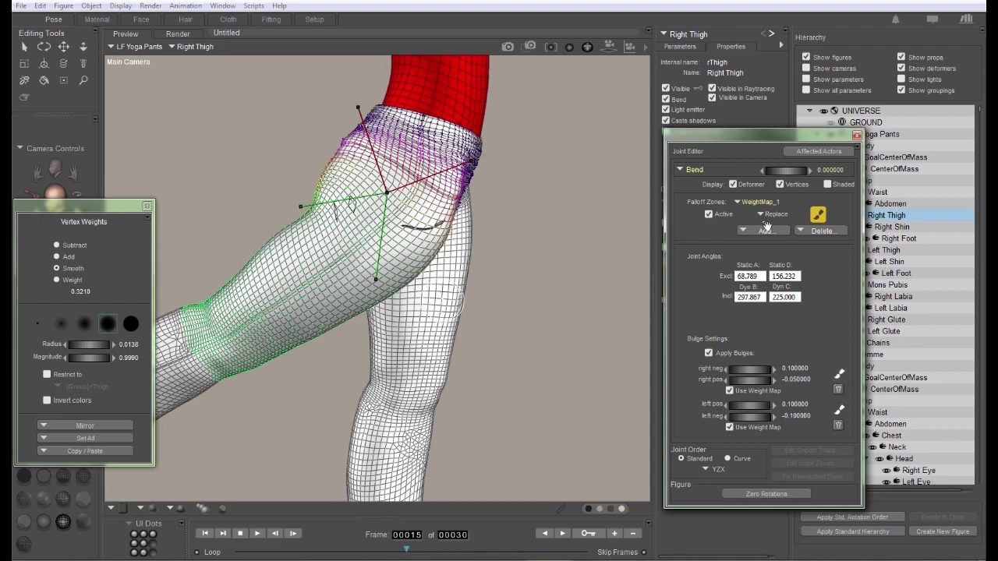
Examine the right neg/pos bulge weight map of the right thigh's Bend around the hip and buttock at frame 15
{"action": "left_click", "coordinate": [839, 375]}
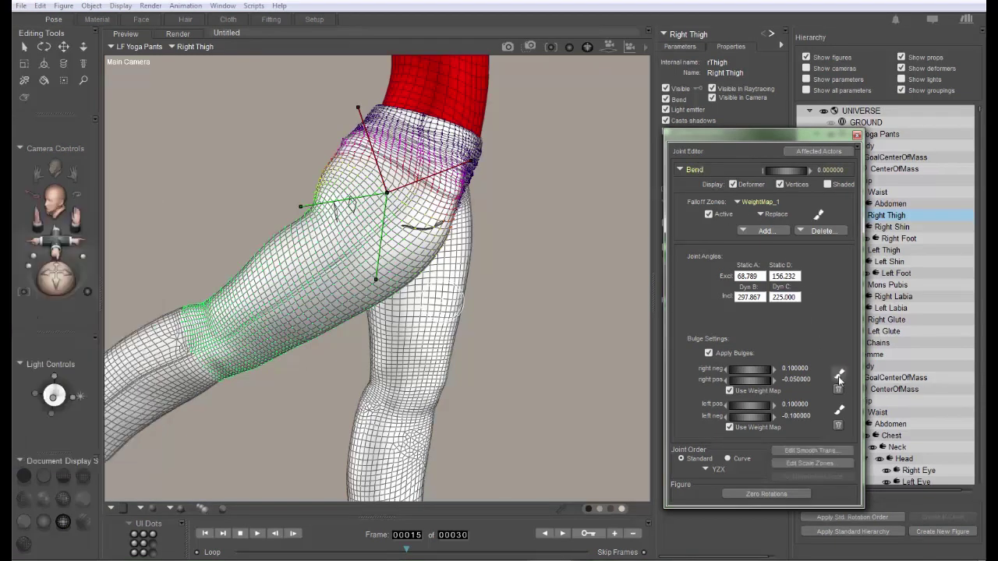
{"action": "left_click", "coordinate": [840, 375]}
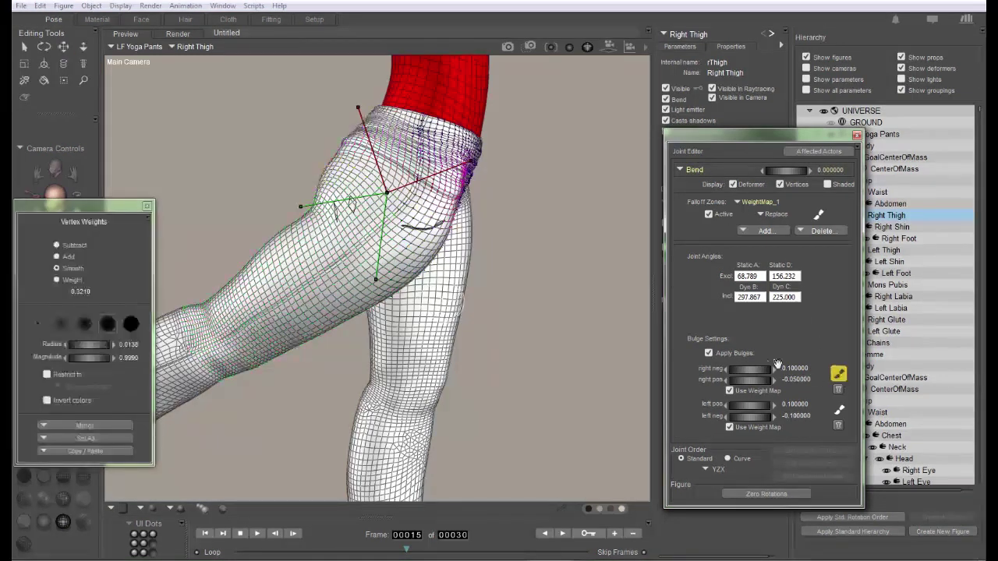
{"action": "scroll", "coordinate": [499, 333], "scroll_direction": "up", "scroll_amount": 5}
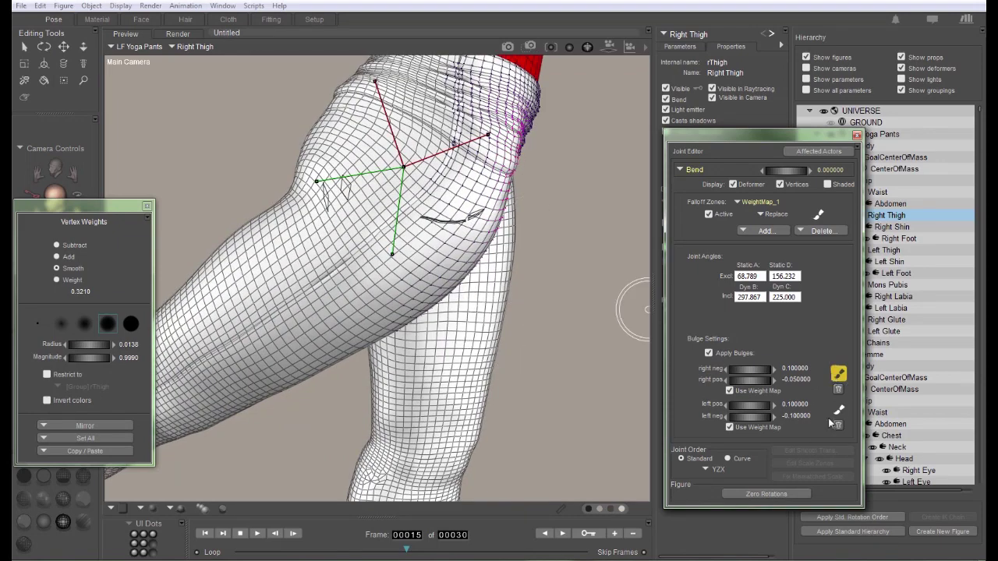
{"action": "middle_click_drag", "start_coordinate": [646, 320], "coordinate": [692, 338]}
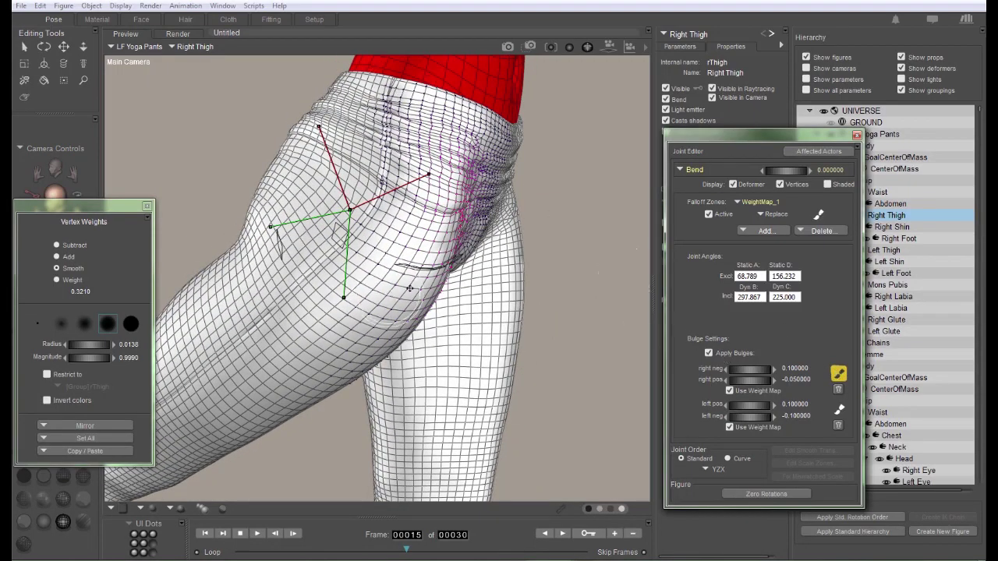
{"action": "left_click", "coordinate": [839, 375]}
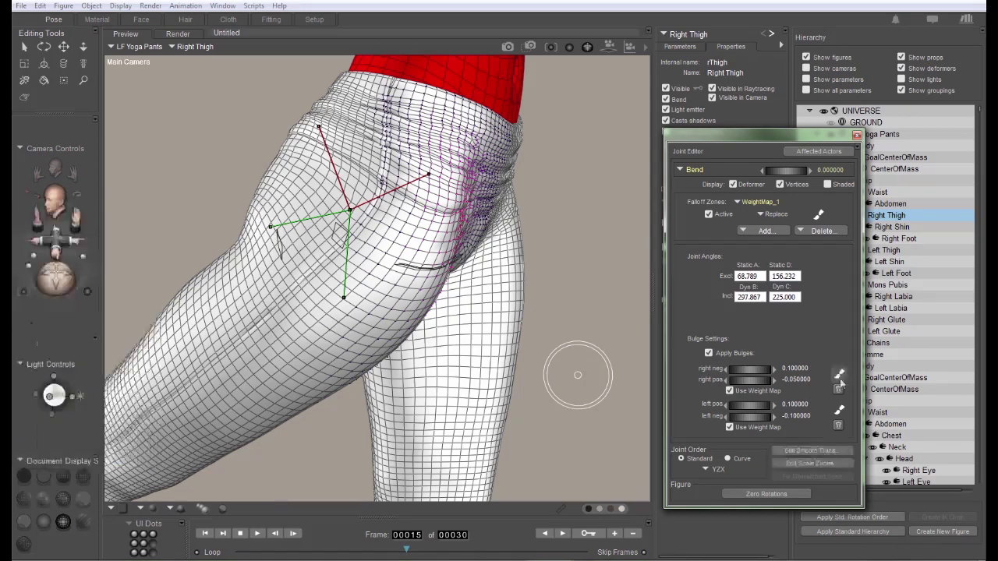
Inspect the left pos/neg bulge weight map around the right hip, set the brush radius to 0.0238, and return to painting WeightMap_1
{"action": "left_click", "coordinate": [840, 411]}
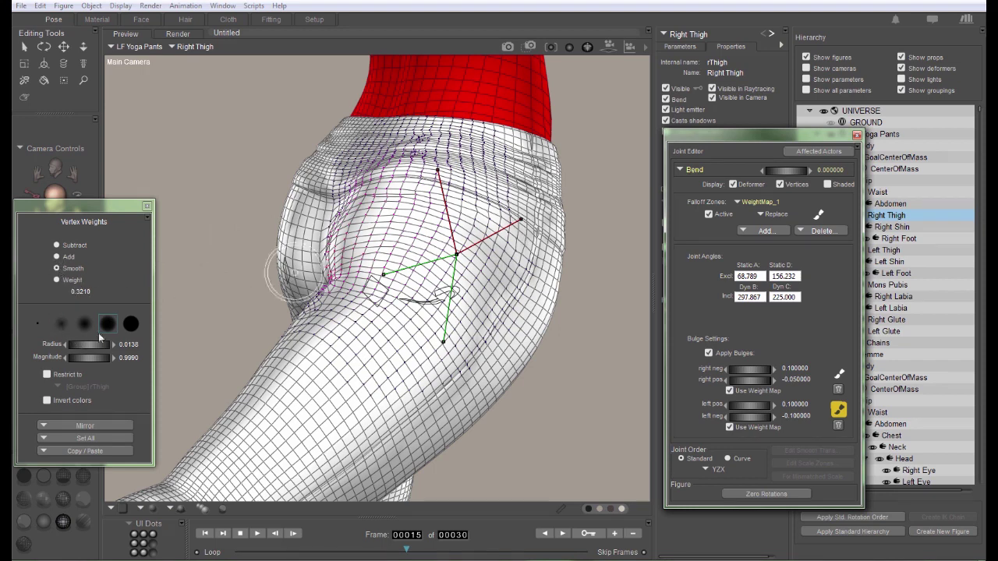
{"action": "left_click_drag", "start_coordinate": [94, 345], "coordinate": [123, 348]}
{"action": "scroll", "coordinate": [620, 273], "scroll_direction": "up", "scroll_amount": 5}
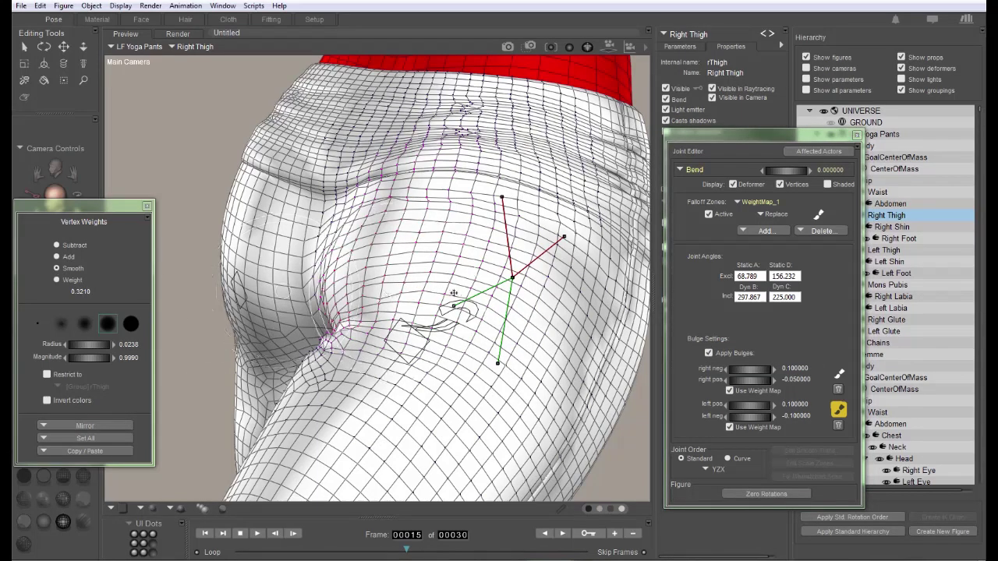
{"action": "middle_click_drag", "start_coordinate": [396, 286], "coordinate": [345, 268]}
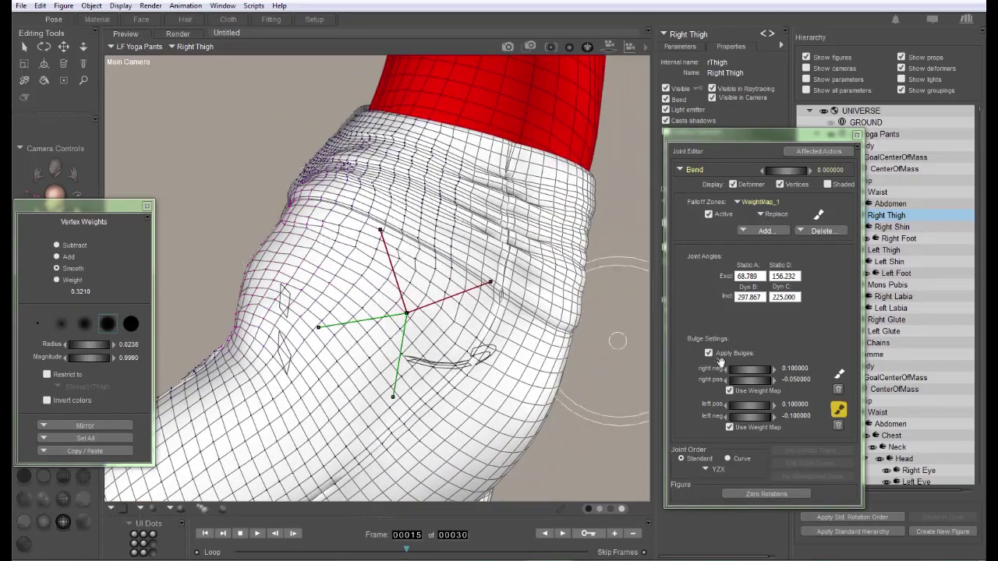
{"action": "left_click", "coordinate": [818, 215]}
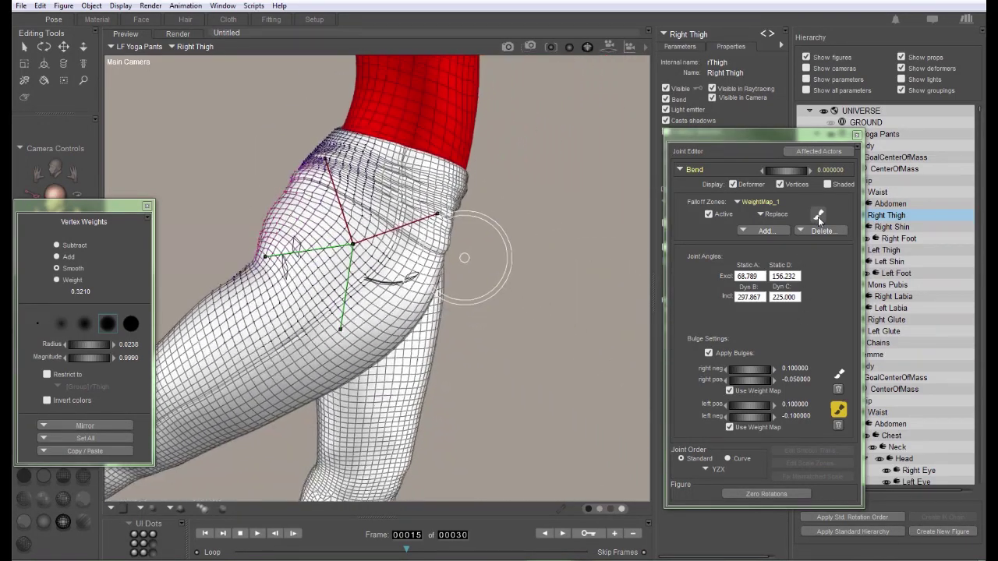